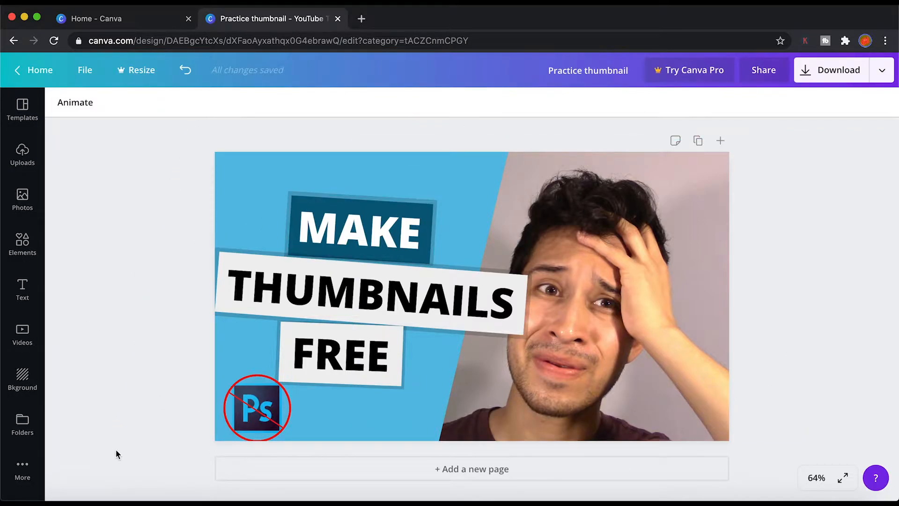
# Create a new blank YouTube Thumbnail design from the Canva home page
pyautogui.click(96, 19)
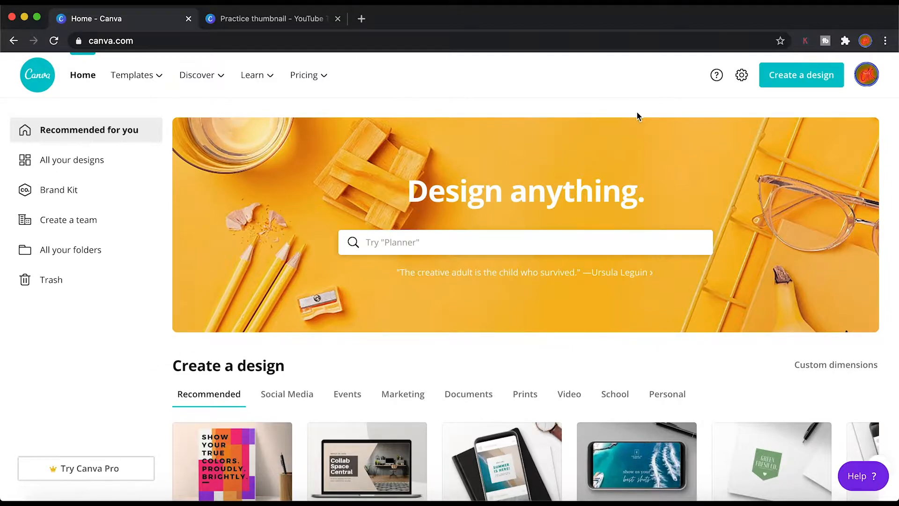
pyautogui.click(782, 78)
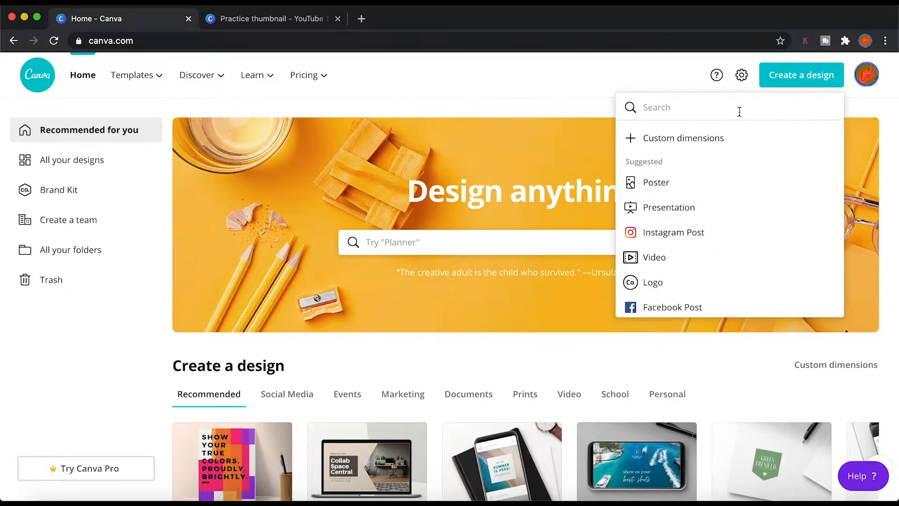
pyautogui.write('YOUTUBE THU')
pyautogui.click(738, 139)
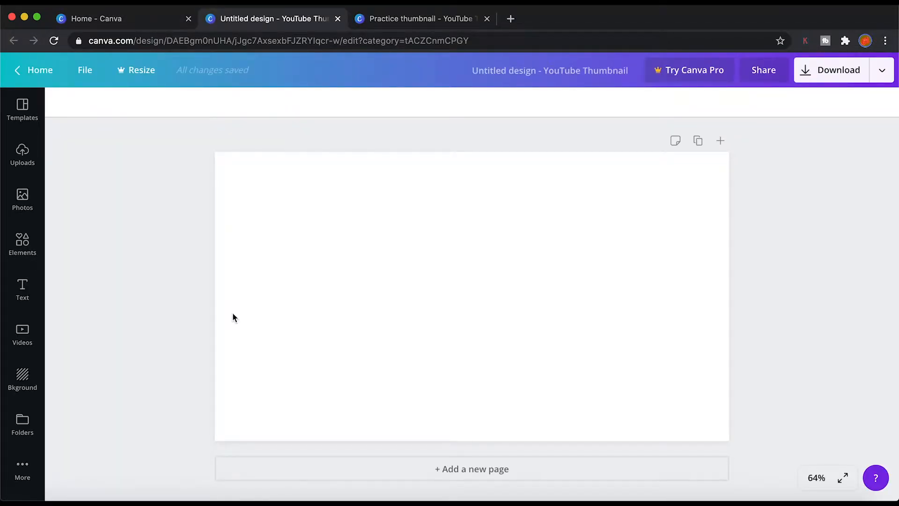
# Upload the Practice image from the thumbnail folder and place the photo so that it fills the canvas
pyautogui.click(27, 159)
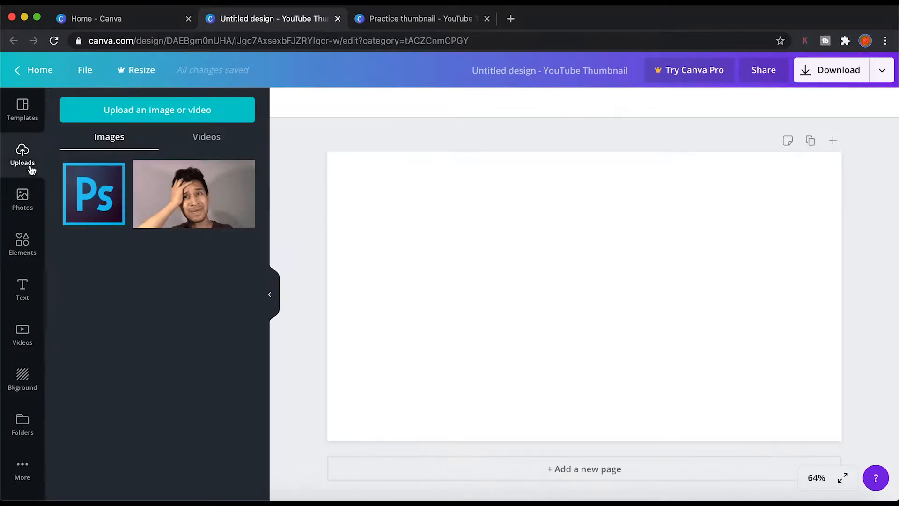
pyautogui.click(141, 112)
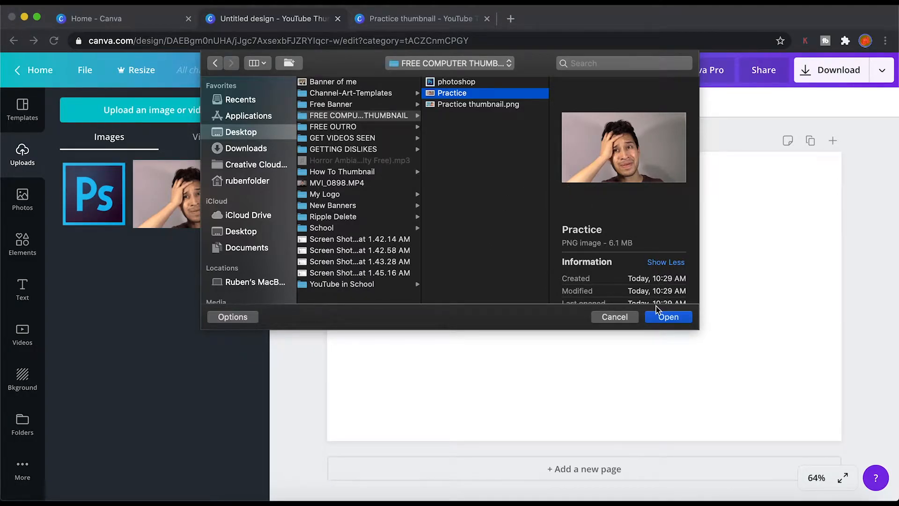
pyautogui.click(665, 317)
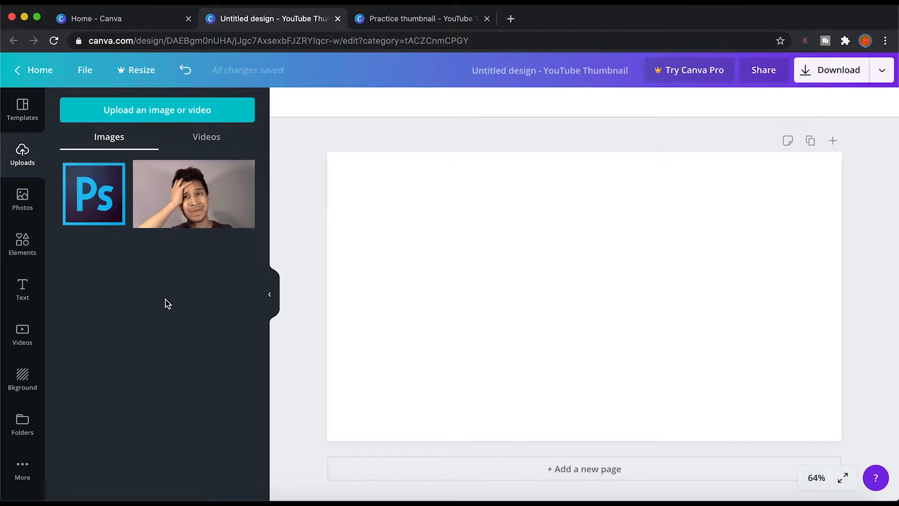
pyautogui.moveTo(205, 199); pyautogui.dragTo(491, 229)
pyautogui.moveTo(488, 282); pyautogui.dragTo(317, 254)
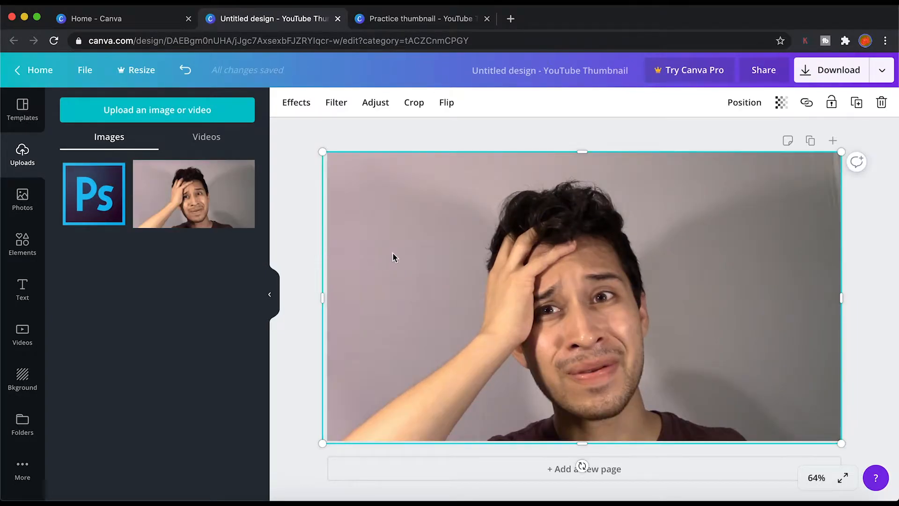
# Adjust the photo's brightness to 10, contrast to 10 and saturation to 20
pyautogui.click(384, 103)
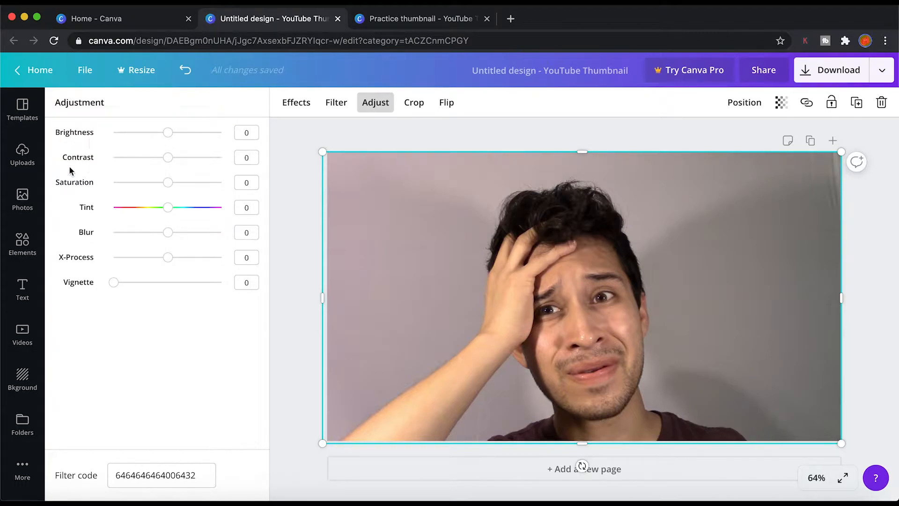
pyautogui.click(248, 134)
pyautogui.write('10')
pyautogui.click(248, 153)
pyautogui.write('10')
pyautogui.click(253, 186)
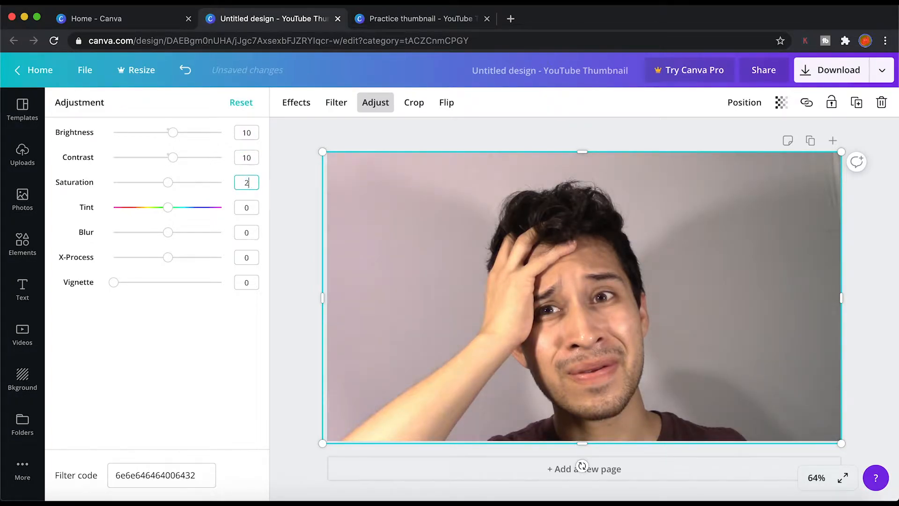
pyautogui.click(197, 392)
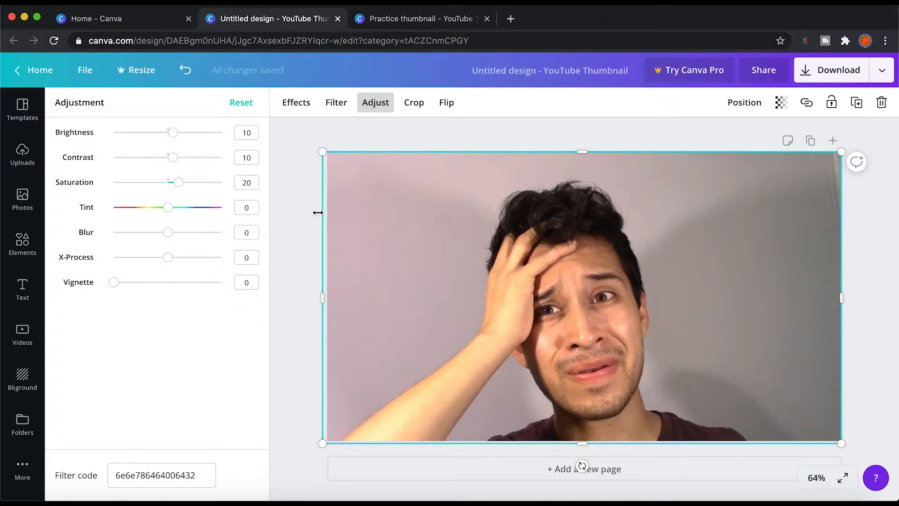
pyautogui.click(372, 102)
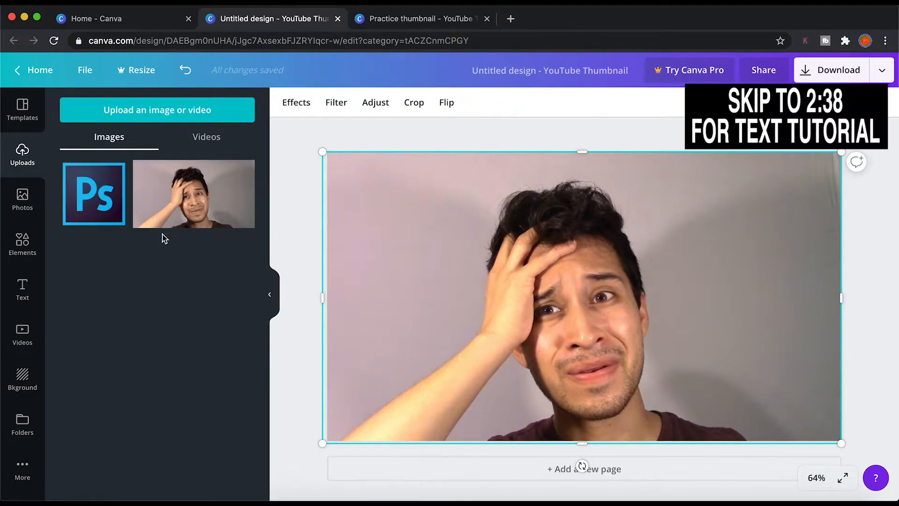
# Add a square shape, enlarge it past the canvas edges and tilt it to cover the left part with a slanted edge
pyautogui.click(28, 241)
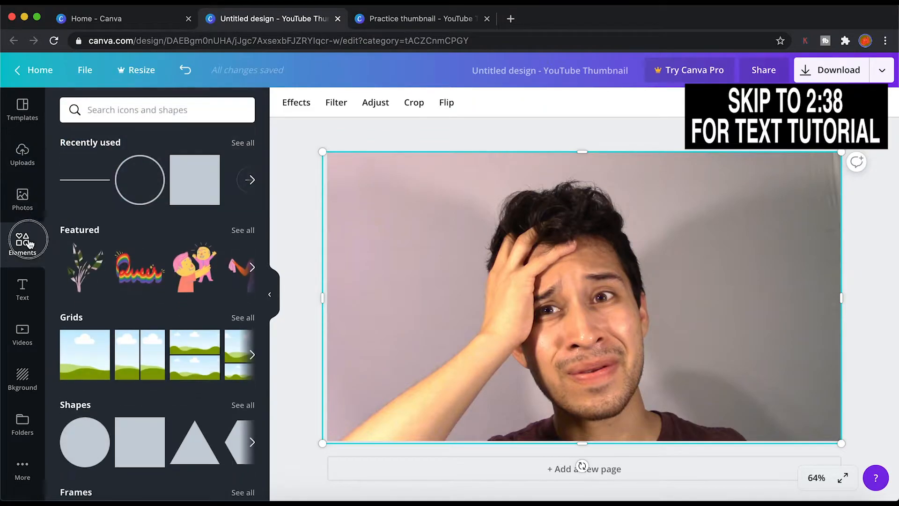
pyautogui.click(154, 451)
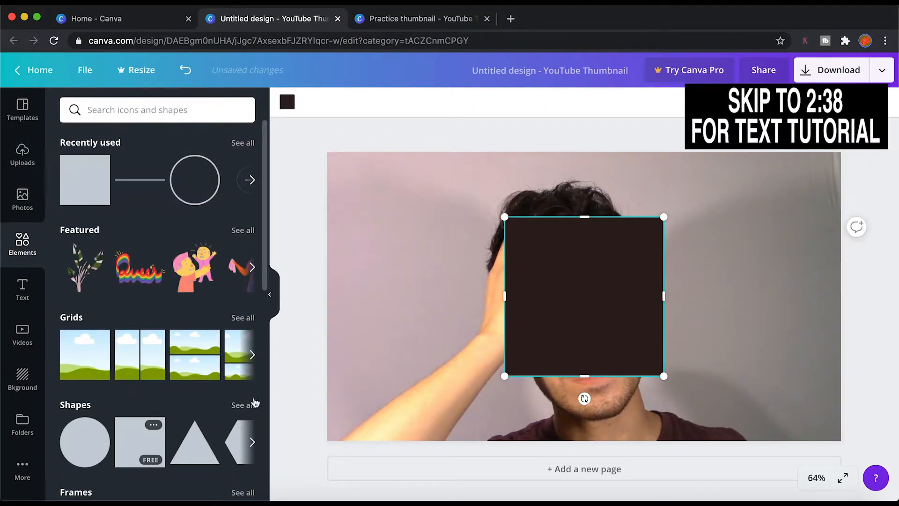
pyautogui.moveTo(506, 218); pyautogui.dragTo(216, 140)
pyautogui.moveTo(320, 378); pyautogui.dragTo(238, 502)
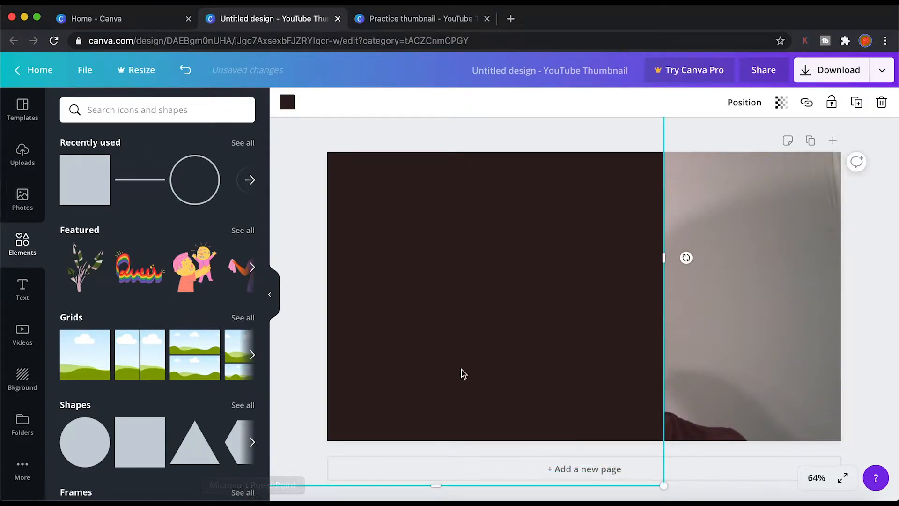
pyautogui.moveTo(685, 256); pyautogui.dragTo(542, 289)
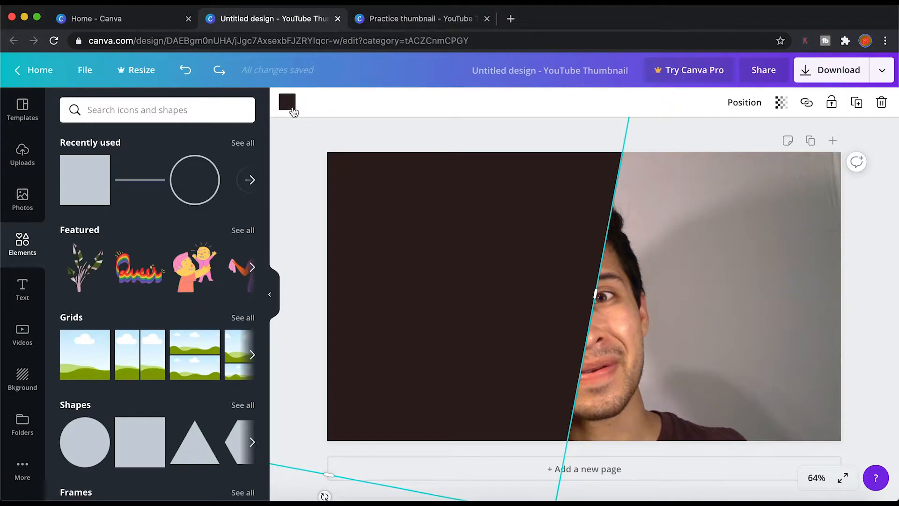
# Recolor the large tilted shape to light blue 58BDE3
pyautogui.click(290, 108)
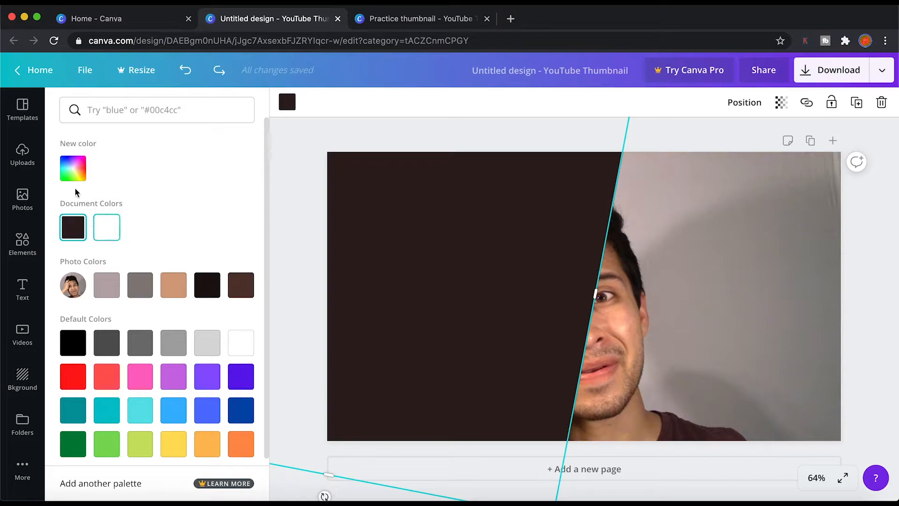
pyautogui.click(73, 174)
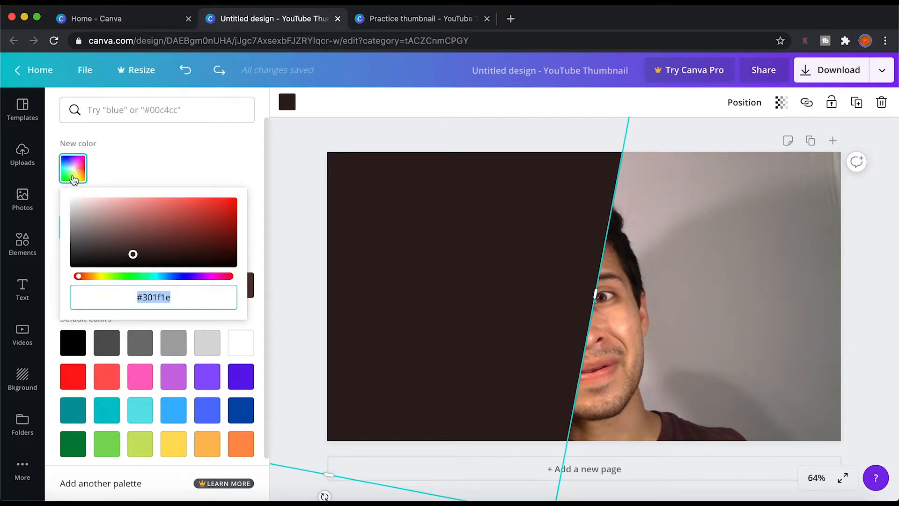
pyautogui.click(155, 115)
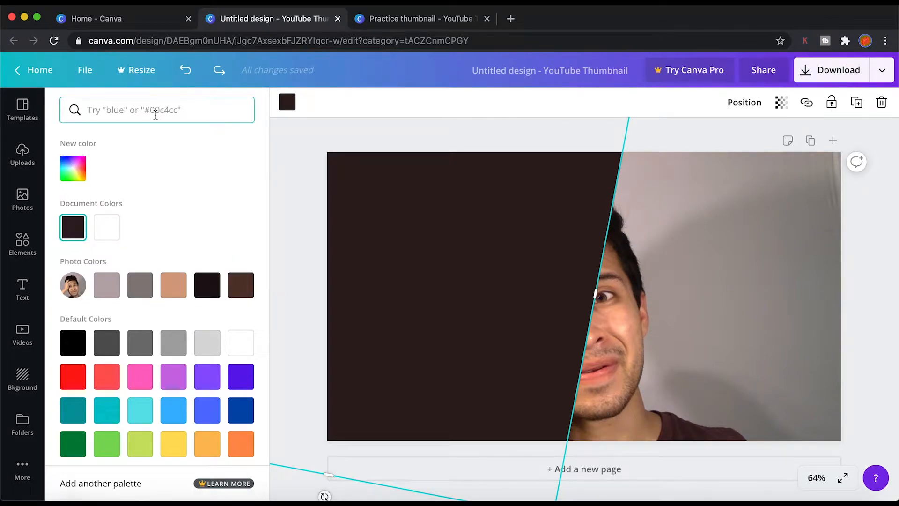
pyautogui.write('5')
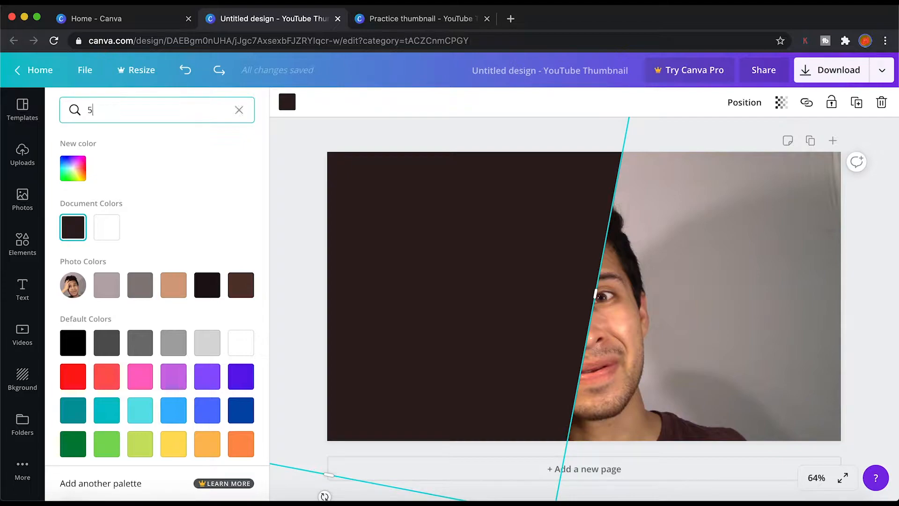
pyautogui.write('8BDE')
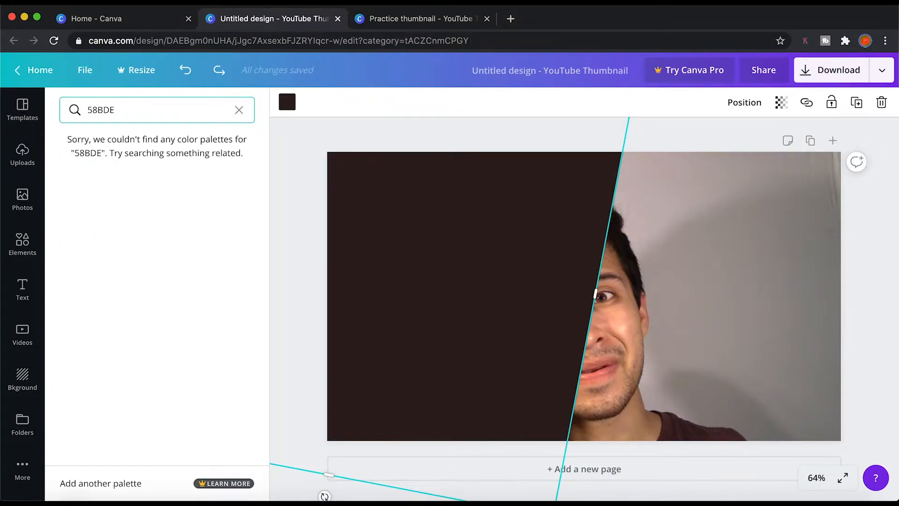
pyautogui.write('3')
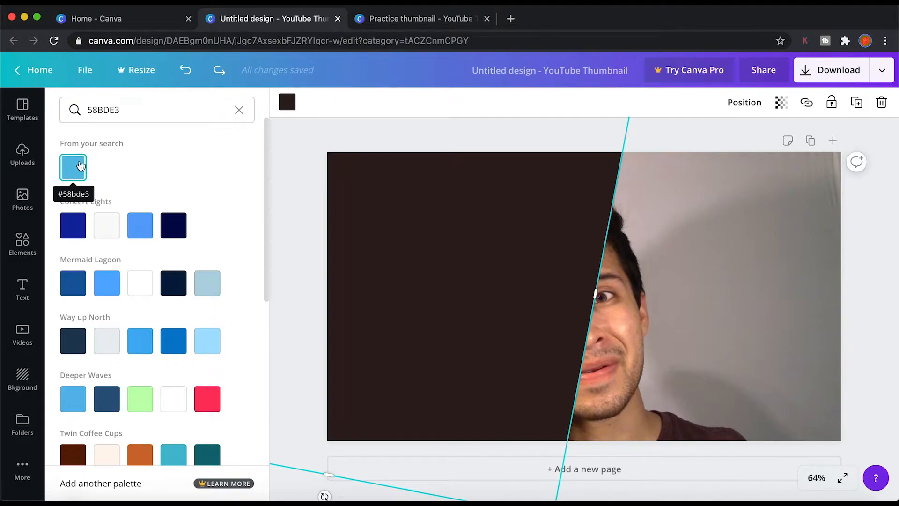
pyautogui.click(79, 166)
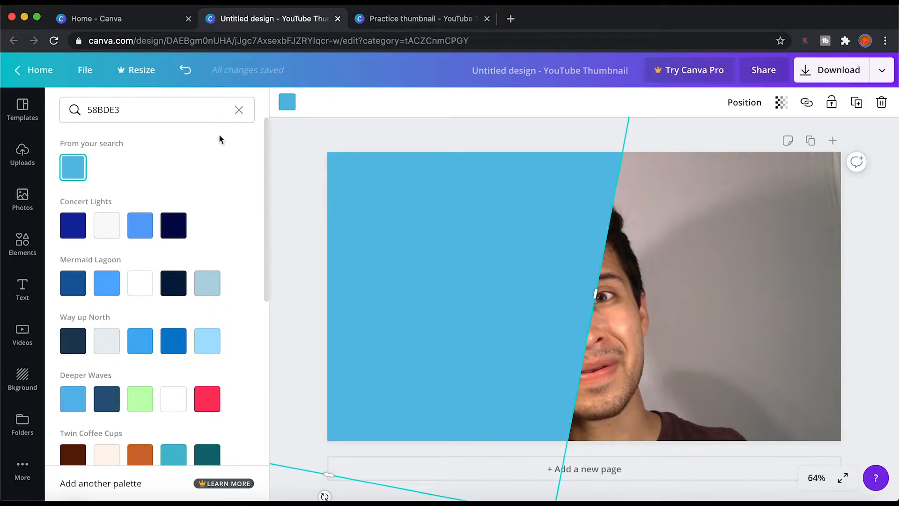
pyautogui.click(288, 107)
pyautogui.click(356, 136)
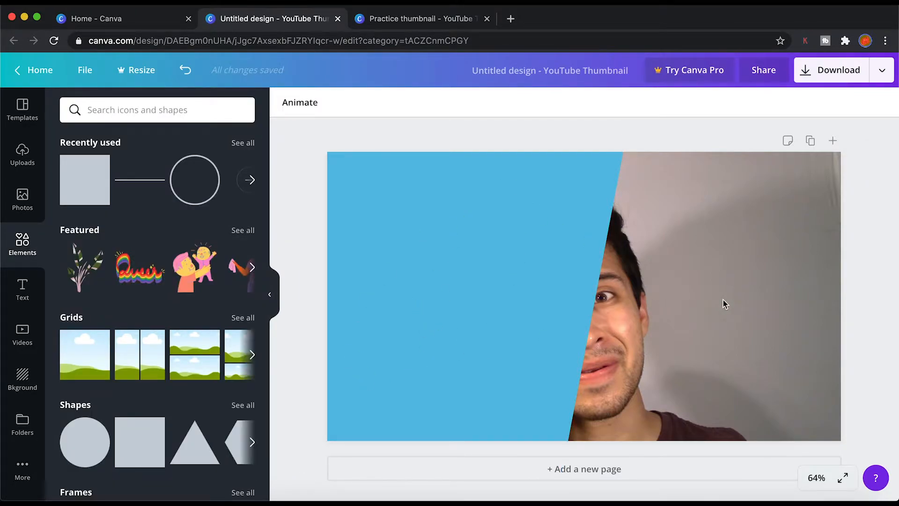
# Detach the photo from the background, then move and enlarge it to fill the canvas height right of the blue shape
pyautogui.click(499, 361)
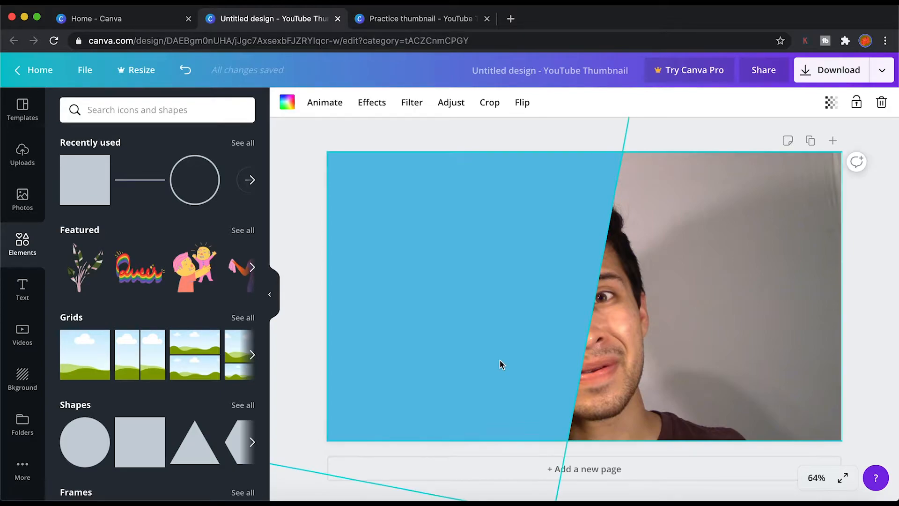
pyautogui.rightClick(649, 339)
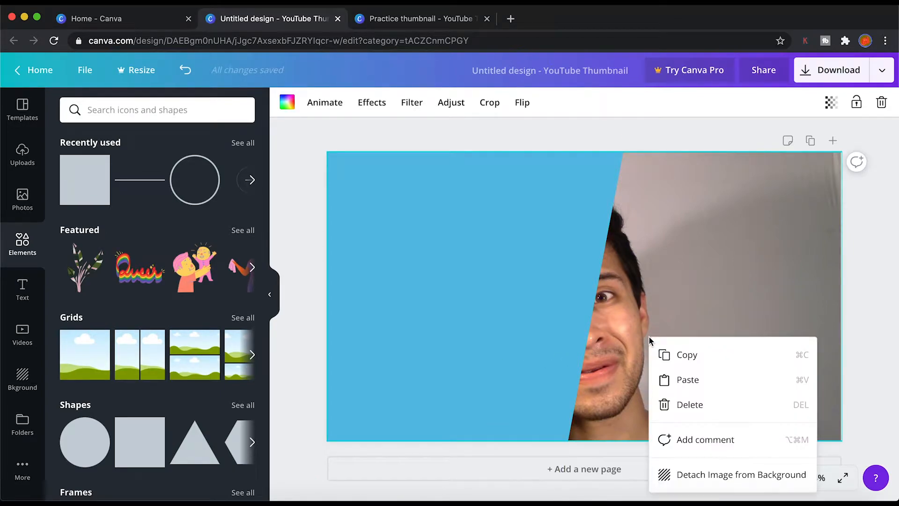
pyautogui.click(694, 472)
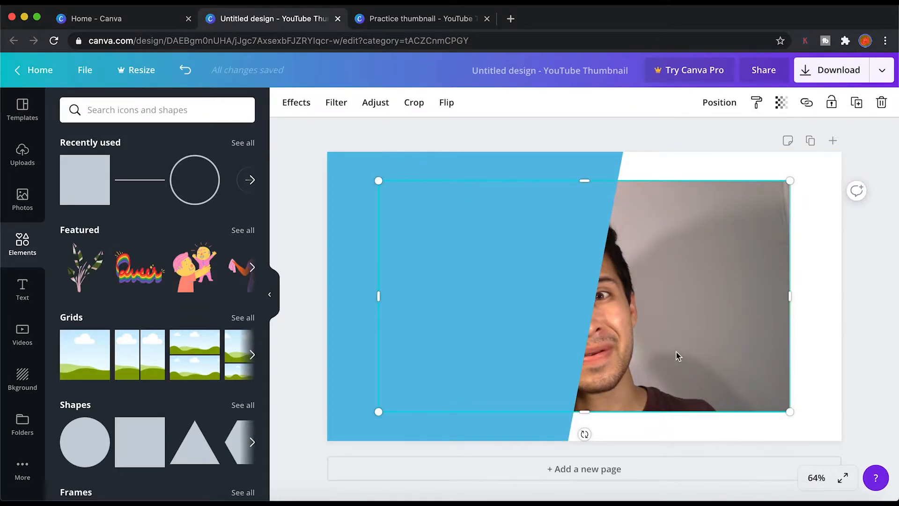
pyautogui.moveTo(675, 349); pyautogui.dragTo(733, 403)
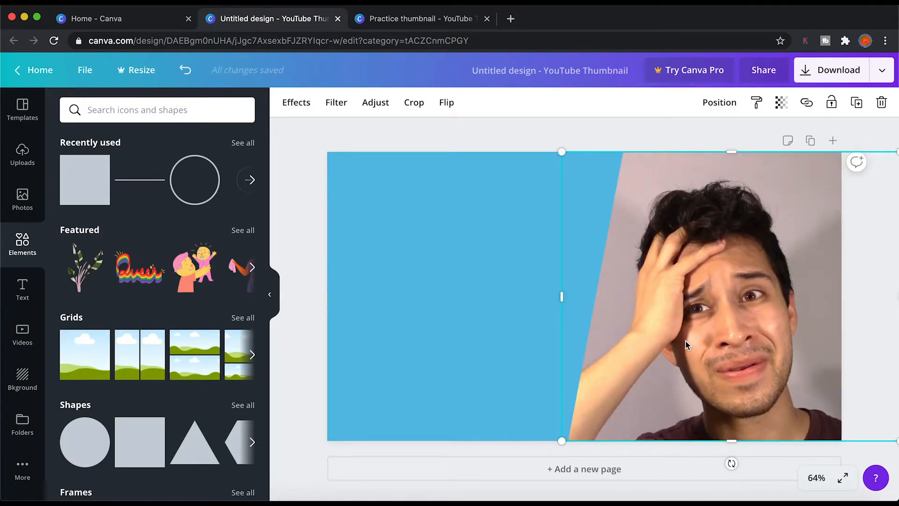
# Flip the photo horizontally and shift it slightly left so the face sits beside the slanted blue edge
pyautogui.click(453, 107)
pyautogui.click(462, 139)
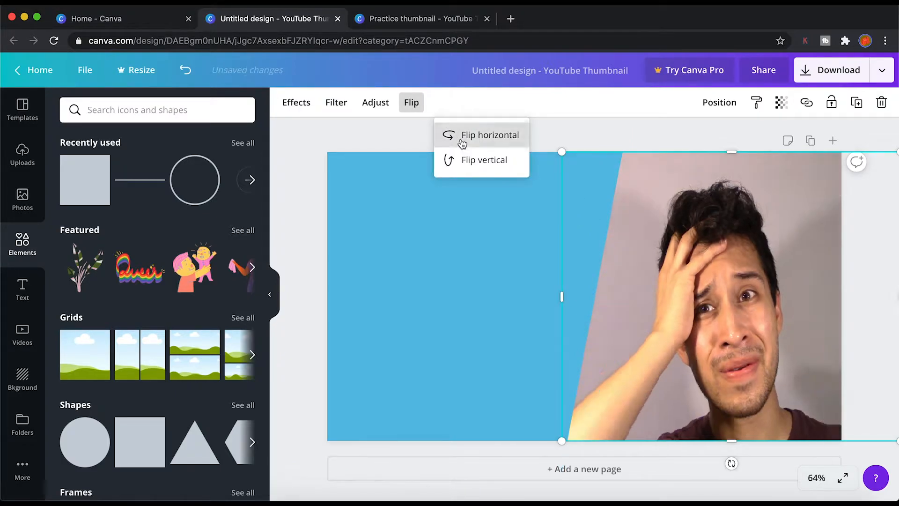
pyautogui.moveTo(637, 251); pyautogui.dragTo(605, 252)
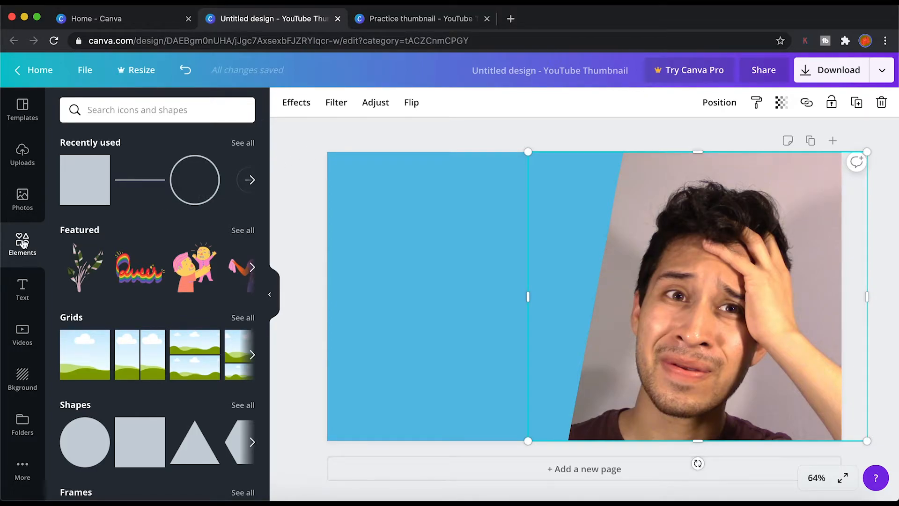
# Add another square and reshape it into a wide horizontal bar across the upper part of the blue area
pyautogui.click(120, 441)
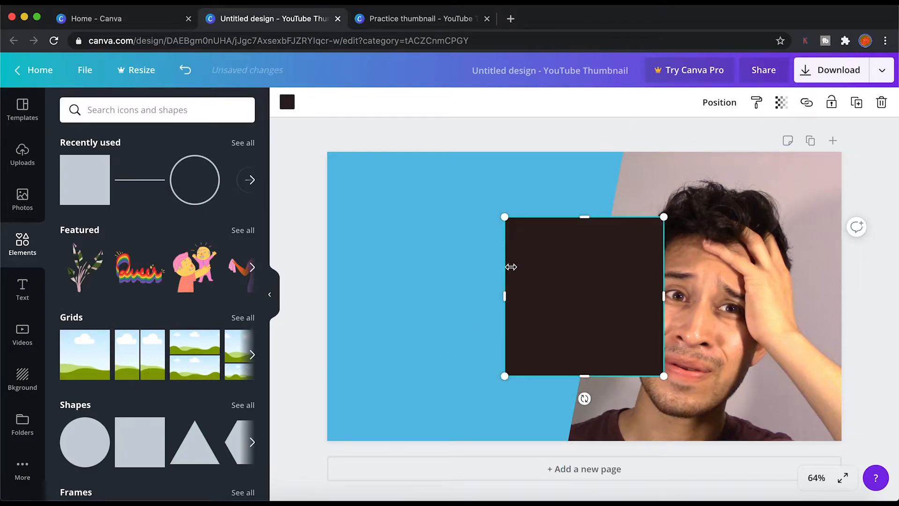
pyautogui.moveTo(504, 295); pyautogui.dragTo(358, 295)
pyautogui.moveTo(509, 371); pyautogui.dragTo(484, 240)
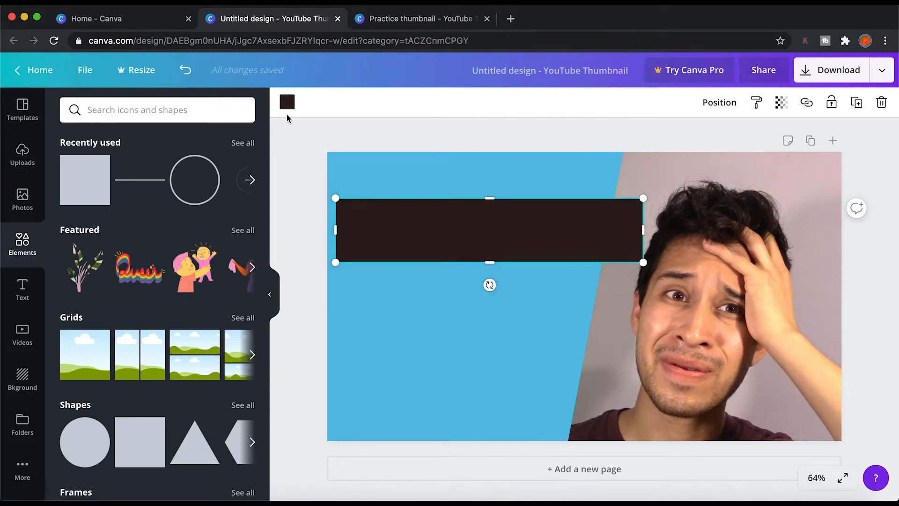
# Recolor the horizontal bar to dark blue 085E7E
pyautogui.click(287, 103)
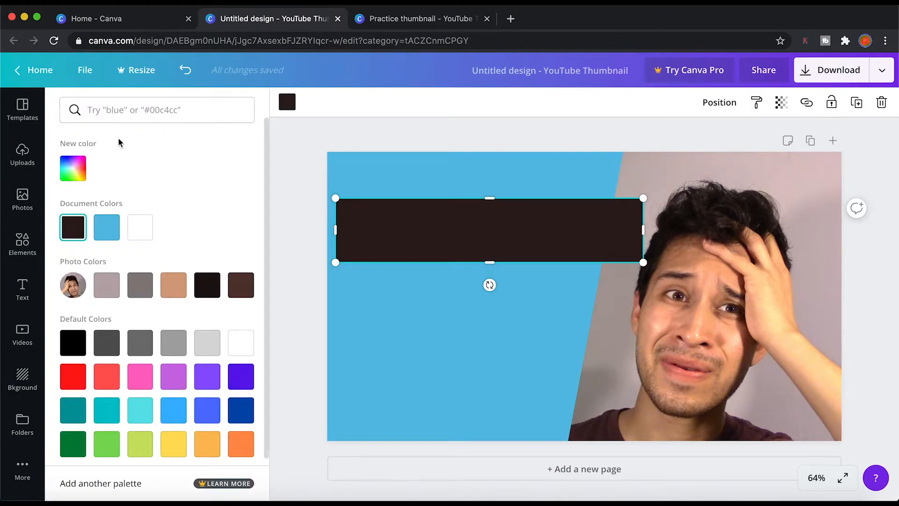
pyautogui.click(80, 169)
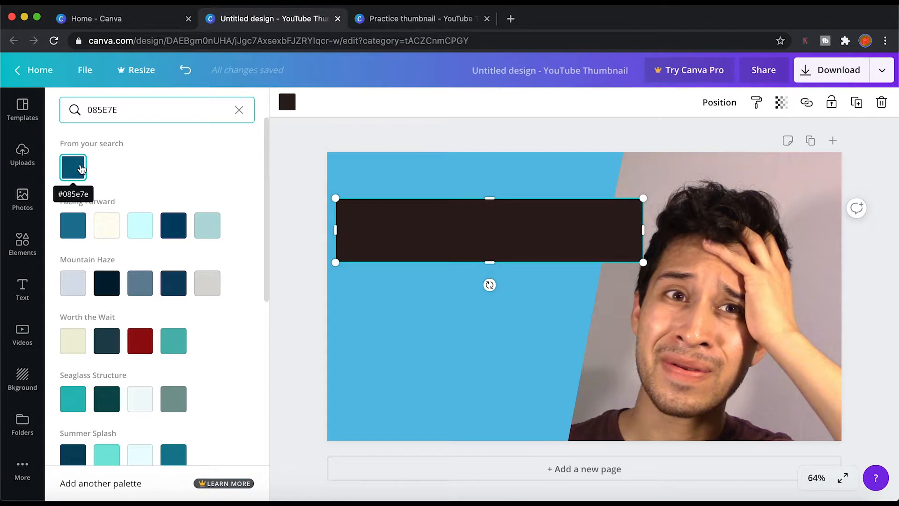
pyautogui.click(81, 170)
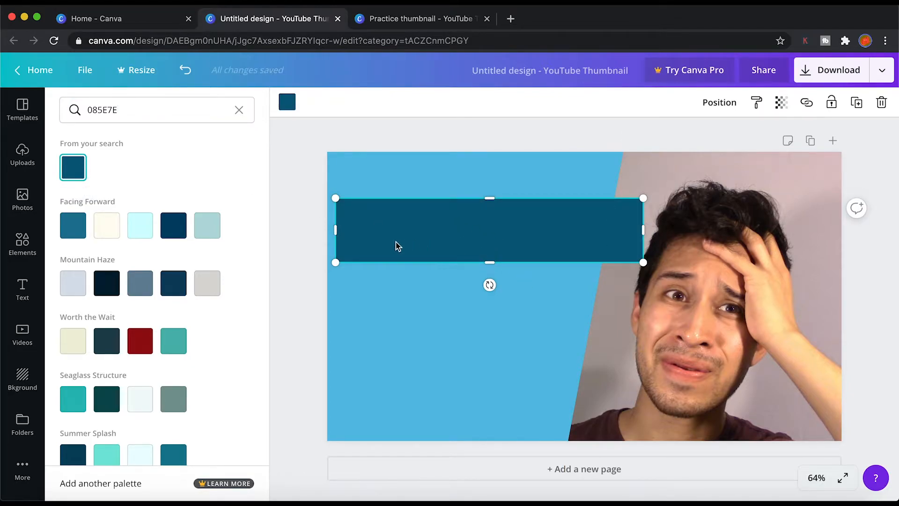
# Add a heading text box on top of the dark blue bar
pyautogui.click(23, 290)
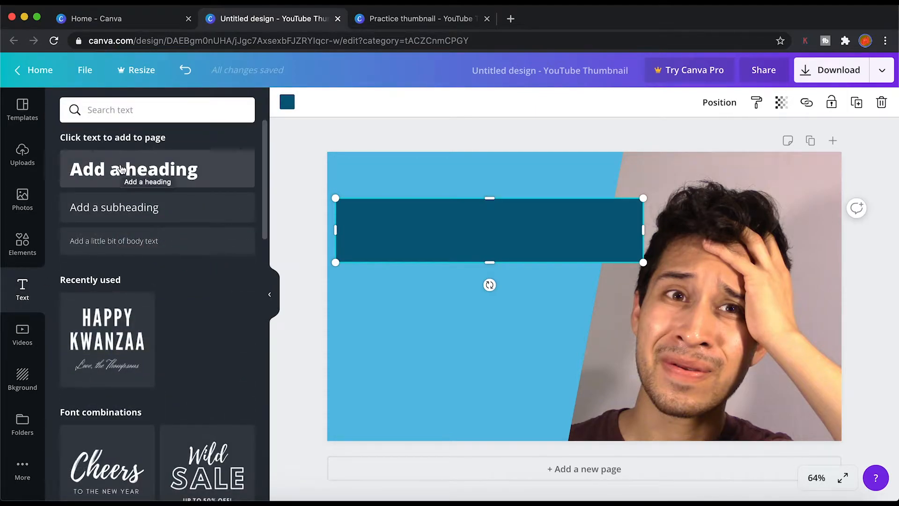
pyautogui.scroll(-5, 137, 288)
pyautogui.scroll(-3, 137, 290)
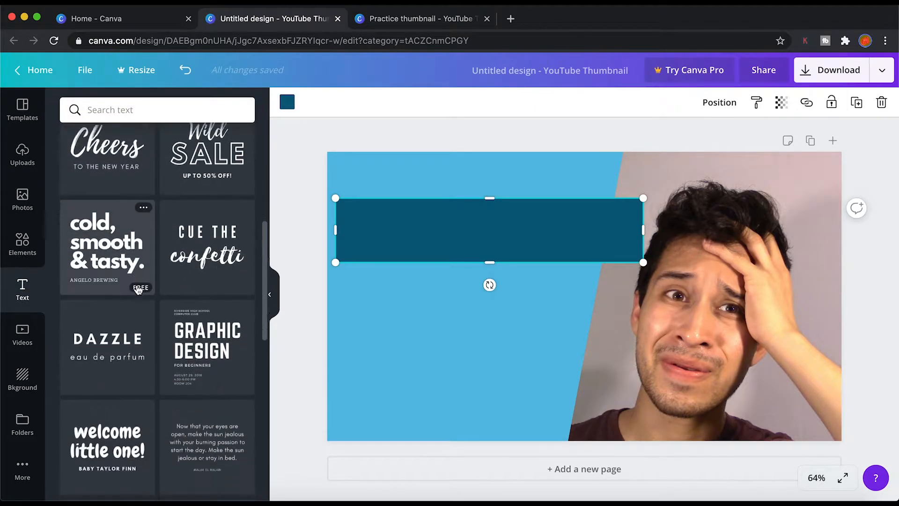
pyautogui.scroll(8, 138, 289)
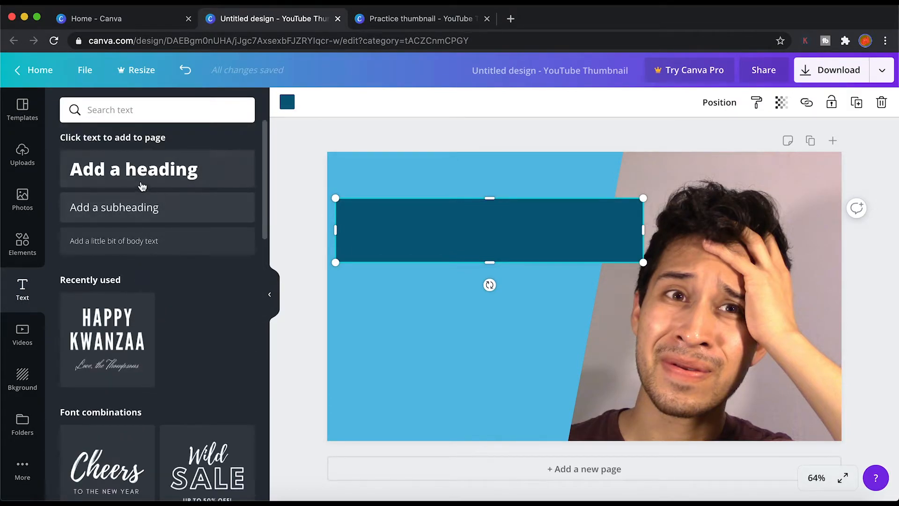
pyautogui.moveTo(135, 179); pyautogui.dragTo(451, 225)
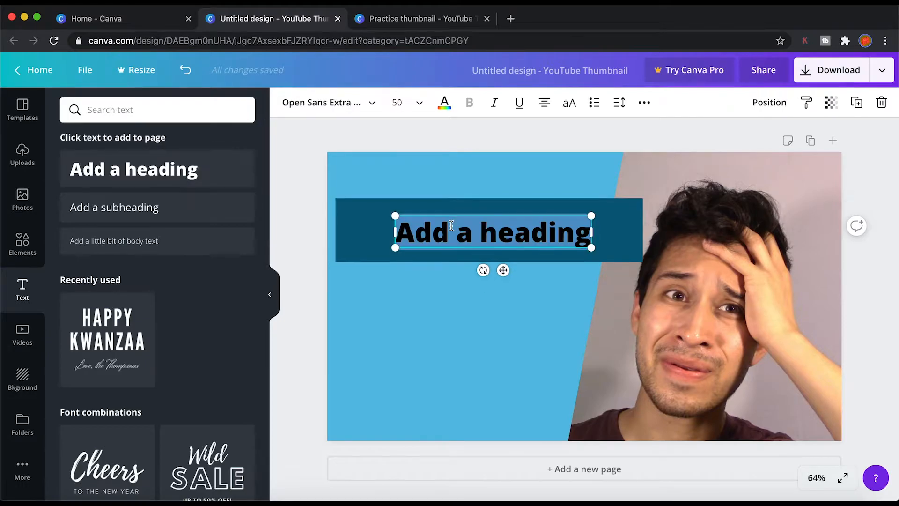
# Color the heading text white and replace its wording with MAKE
pyautogui.click(448, 109)
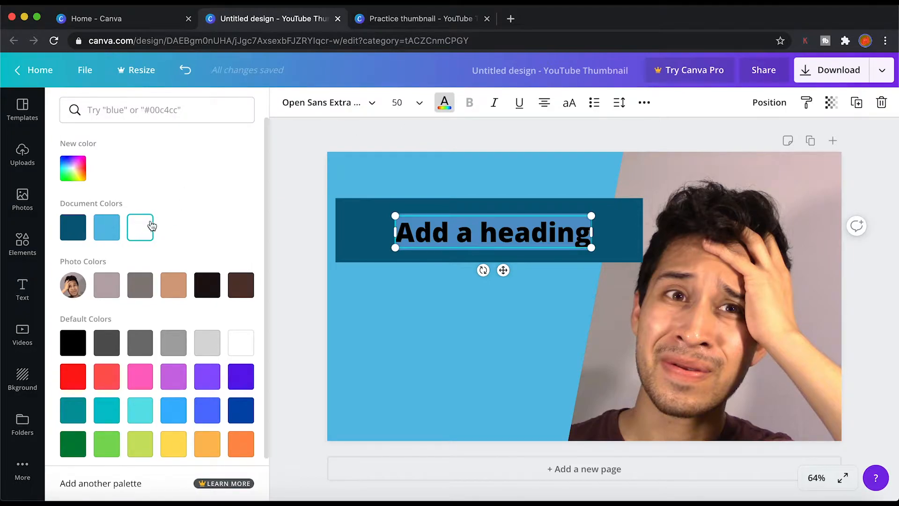
pyautogui.click(148, 228)
pyautogui.hotkey('ctrl', 'z')
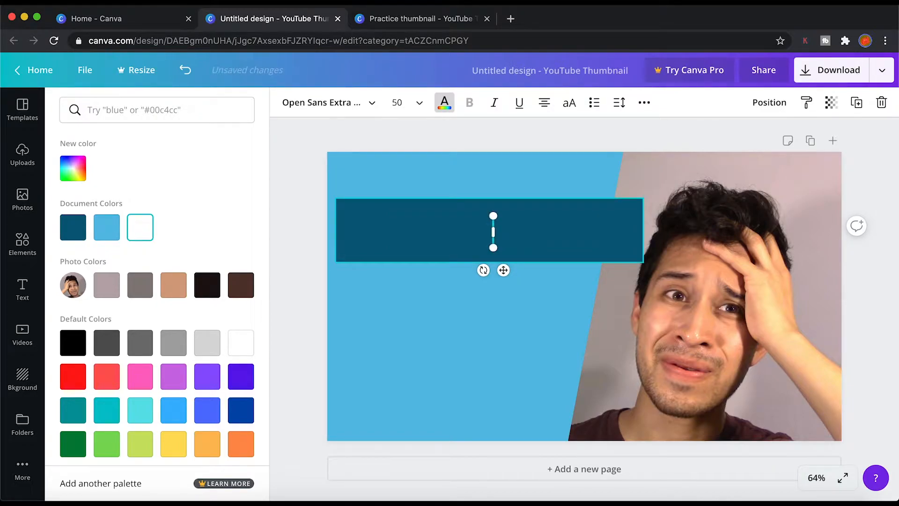
pyautogui.write('MAKE')
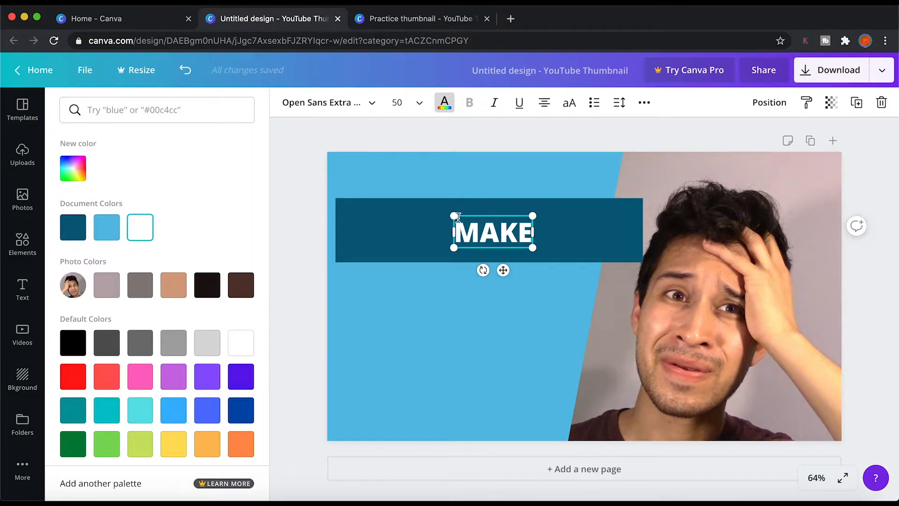
# Center the word MAKE at font size 80 on the dark blue bar and shorten the bar to fit around it
pyautogui.moveTo(454, 216); pyautogui.dragTo(387, 206)
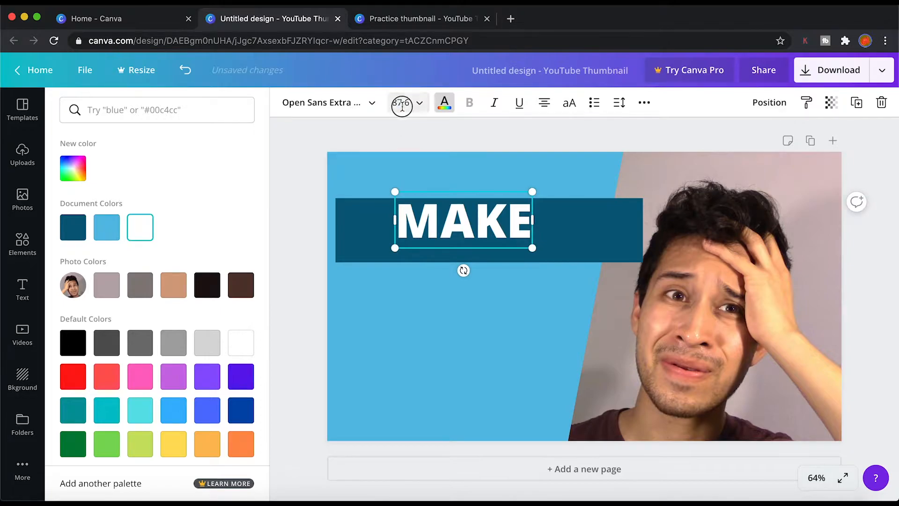
pyautogui.click(401, 103)
pyautogui.write('70')
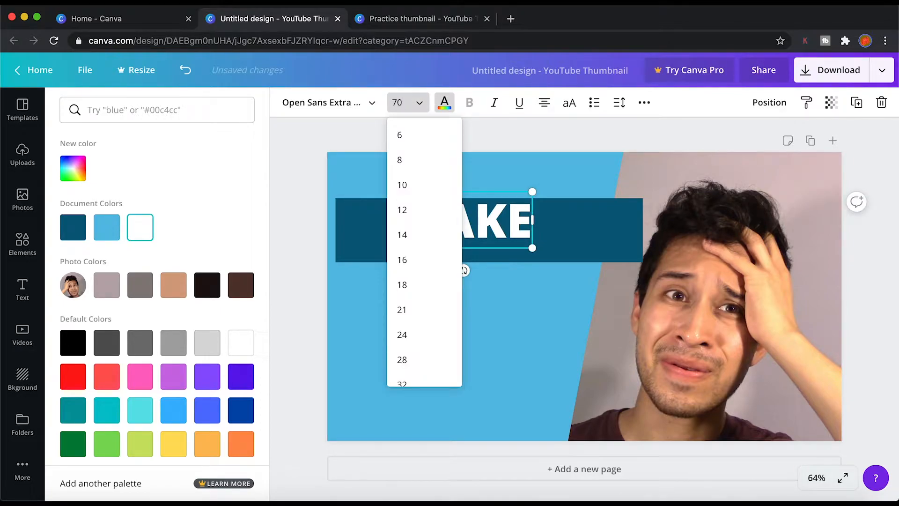
pyautogui.press('BackSpace')
pyautogui.write('80')
pyautogui.press('Return')
pyautogui.moveTo(454, 243); pyautogui.dragTo(465, 257)
pyautogui.click(382, 249)
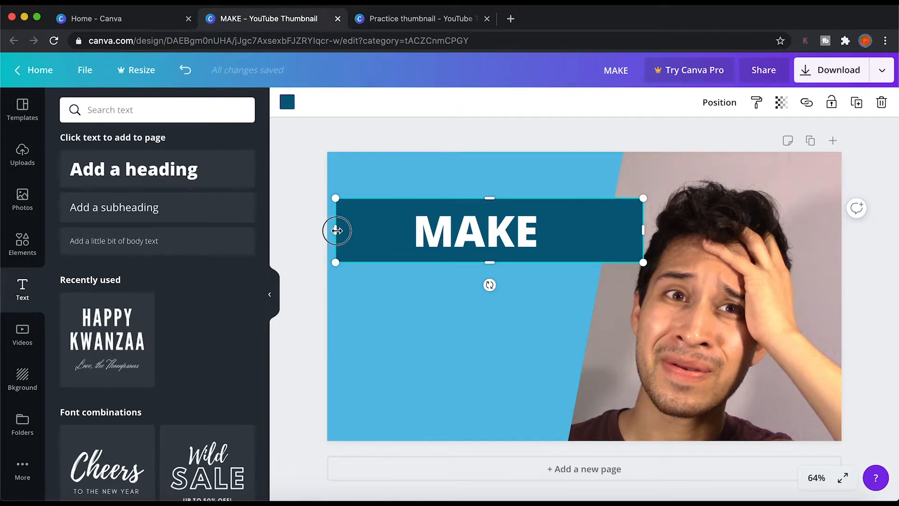
pyautogui.click(402, 398)
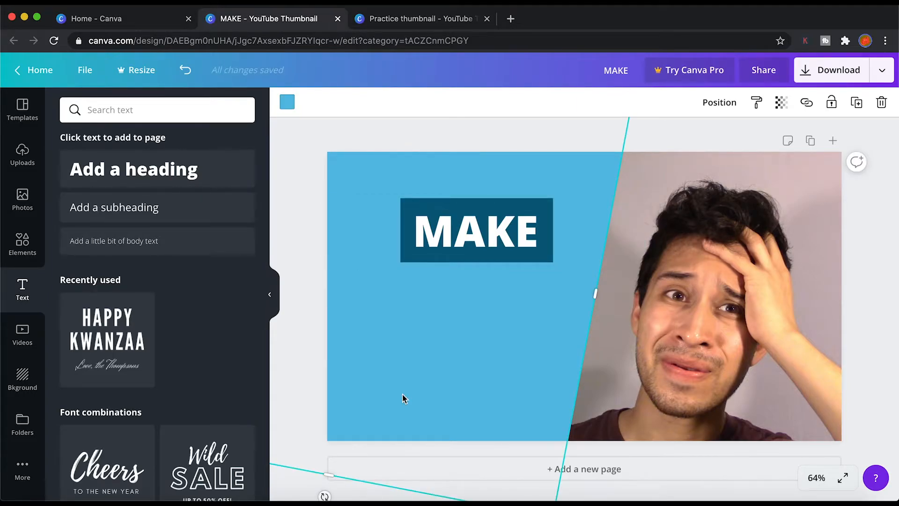
# Move the dark blue bar and its MAKE text together up and left, and tilt them slightly counterclockwise
pyautogui.click(407, 260)
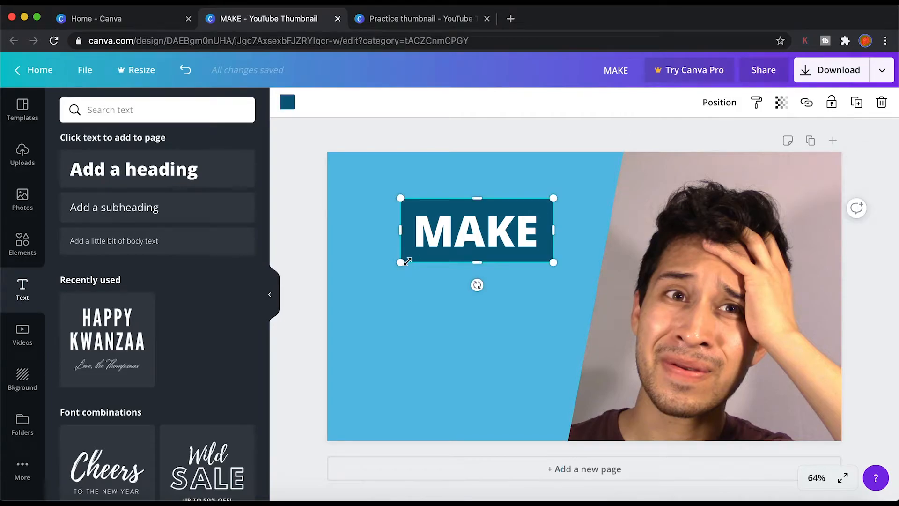
pyautogui.keyDown('shift'); pyautogui.click(443, 241); pyautogui.keyUp('shift')
pyautogui.moveTo(442, 241); pyautogui.dragTo(414, 221)
pyautogui.moveTo(452, 273); pyautogui.dragTo(461, 295)
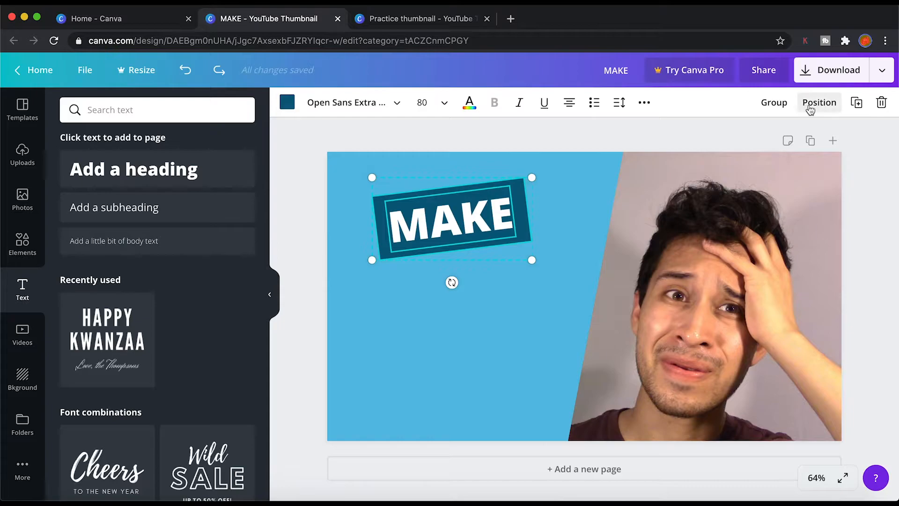
# Duplicate the tilted MAKE bar and text, place the copy directly below the original and straighten it to horizontal
pyautogui.click(858, 105)
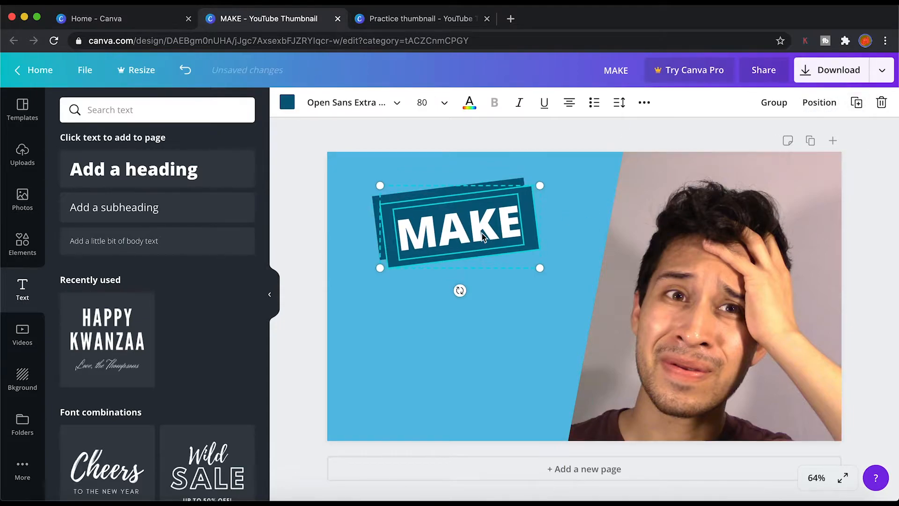
pyautogui.moveTo(476, 231); pyautogui.dragTo(462, 306)
pyautogui.moveTo(445, 358); pyautogui.dragTo(439, 355)
pyautogui.click(376, 386)
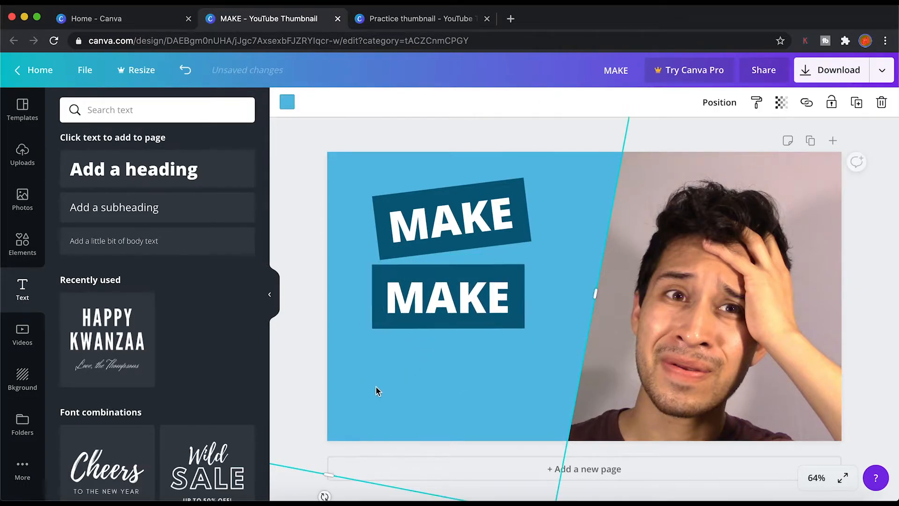
# Replace the lower MAKE text with THUMBNAILS and widen its text box so the word fits on one line
pyautogui.click(453, 304)
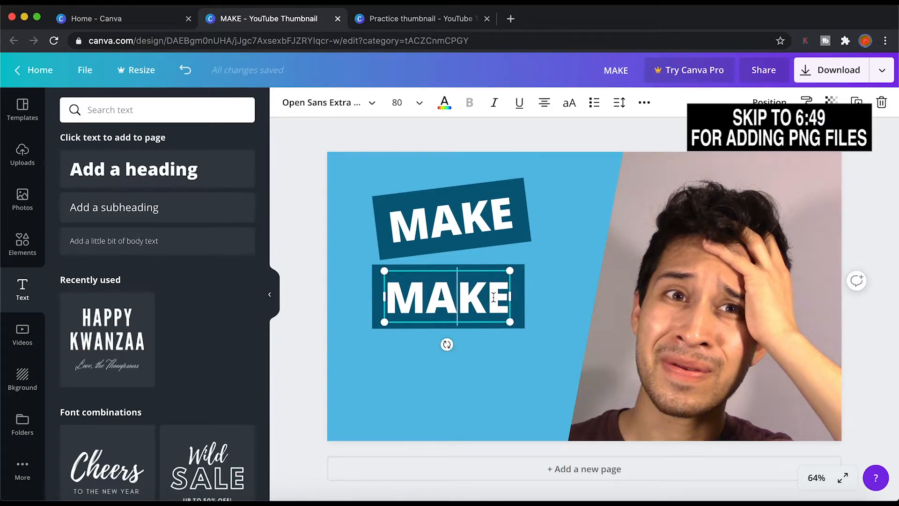
pyautogui.moveTo(510, 296); pyautogui.dragTo(673, 300)
pyautogui.press('super+a')
pyautogui.press('BackSpace')
pyautogui.write('THUMBNAILS')
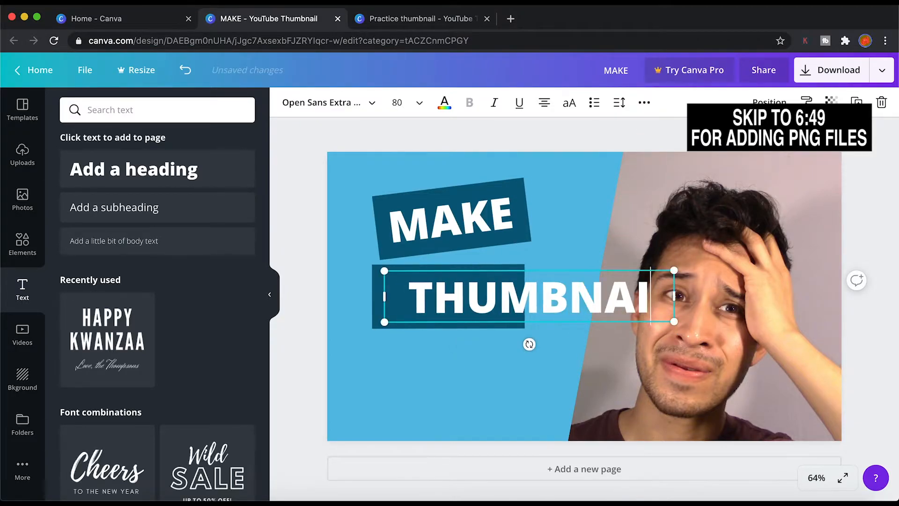
pyautogui.moveTo(384, 327); pyautogui.dragTo(363, 325)
# Widen the lower dark blue bar on both sides to match the full width of the THUMBNAILS text box
pyautogui.click(386, 334)
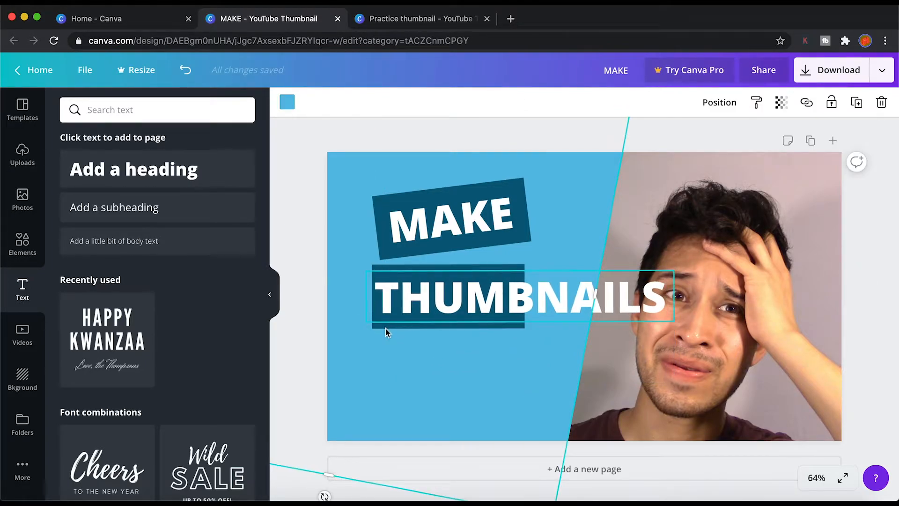
pyautogui.click(385, 328)
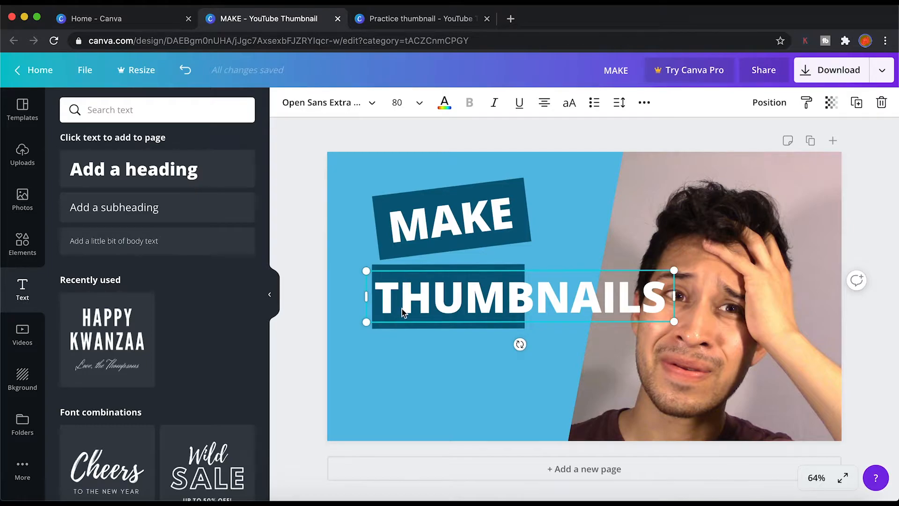
pyautogui.moveTo(403, 313); pyautogui.dragTo(402, 305)
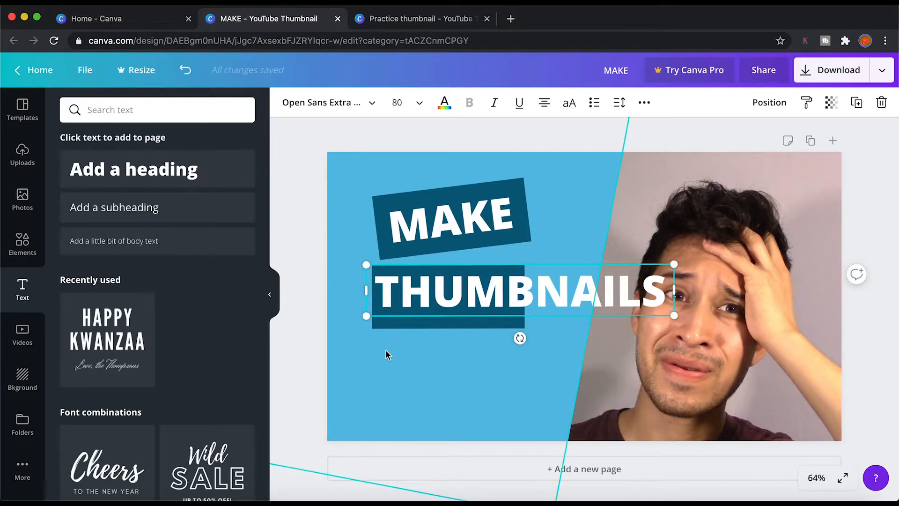
pyautogui.click(383, 323)
pyautogui.moveTo(375, 300); pyautogui.dragTo(366, 297)
pyautogui.moveTo(525, 296); pyautogui.dragTo(674, 296)
# Nudge the THUMBNAILS text down until it is vertically centered on its bar
pyautogui.click(529, 301)
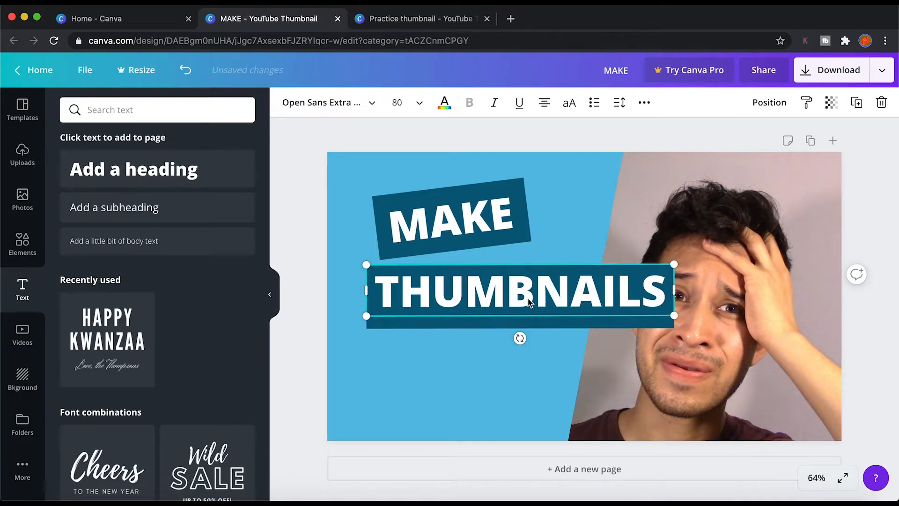
pyautogui.press('Down')
pyautogui.press('Down')
pyautogui.press('Down')
pyautogui.press('Down')
pyautogui.press('Down')
pyautogui.press('Down')
pyautogui.press('Down')
pyautogui.press('Down')
pyautogui.press('Down')
pyautogui.press('Down')
pyautogui.press('Down')
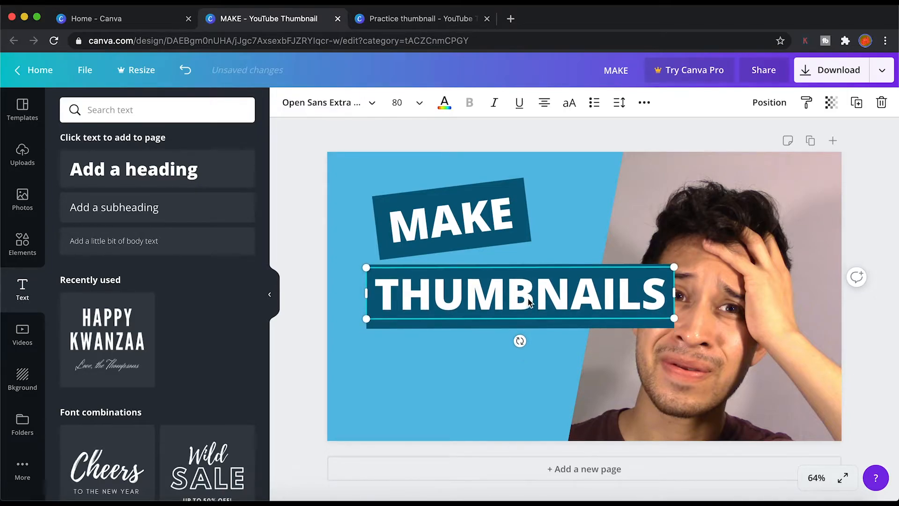
pyautogui.press('Down')
pyautogui.press('Down')
pyautogui.press('Down')
pyautogui.press('Down')
pyautogui.press('Down')
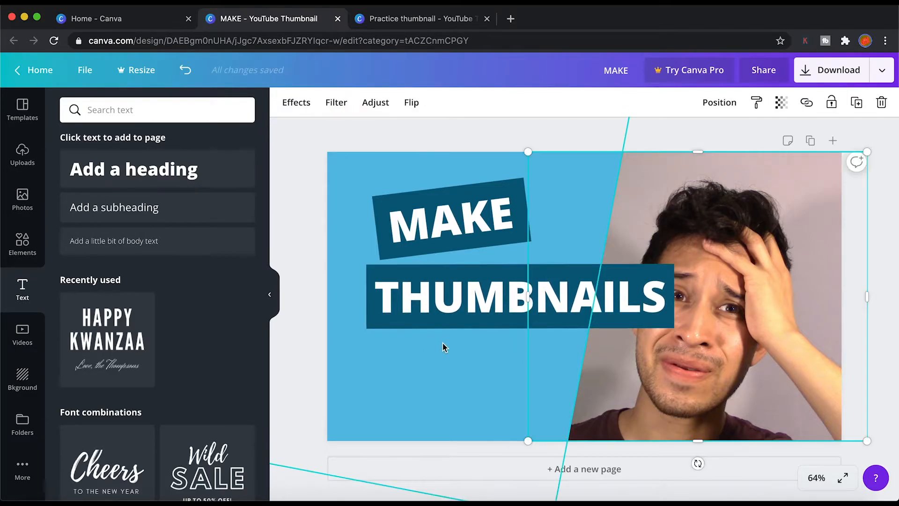
# Recolor the bar behind THUMBNAILS to light gray EFEFEF
pyautogui.moveTo(462, 314); pyautogui.dragTo(461, 307)
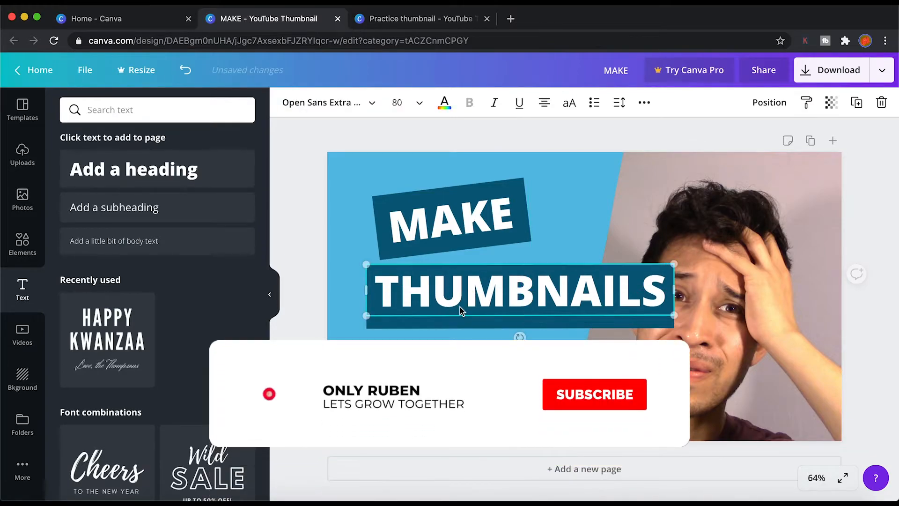
pyautogui.click(424, 327)
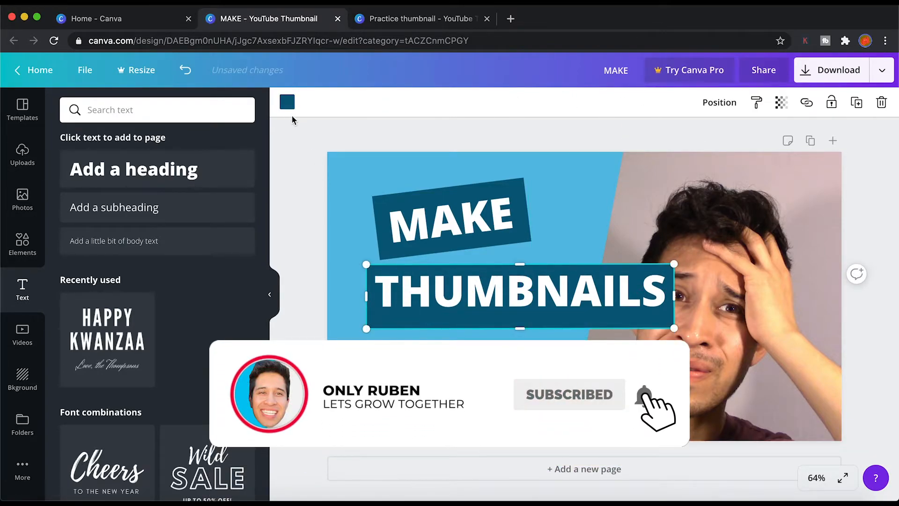
pyautogui.click(287, 103)
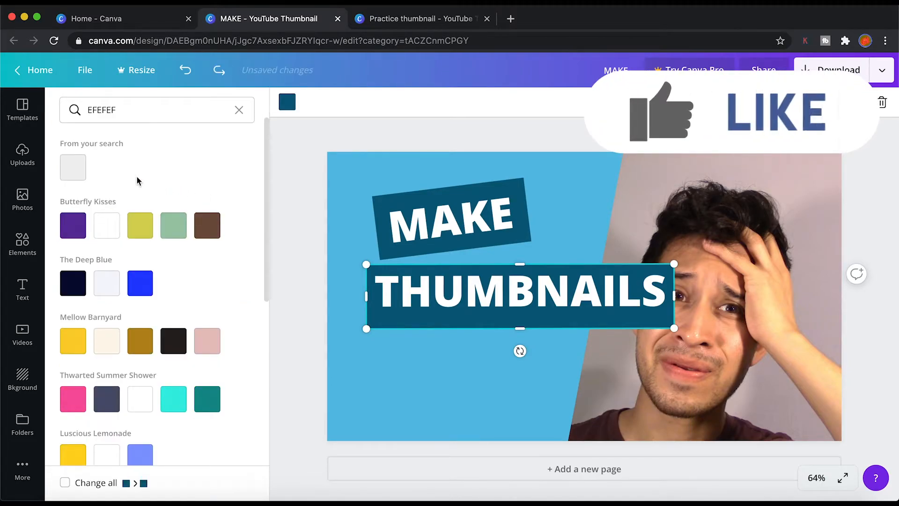
pyautogui.click(86, 175)
# Change the THUMBNAILS text color to the near-black shade taken from the photo's colors
pyautogui.click(530, 295)
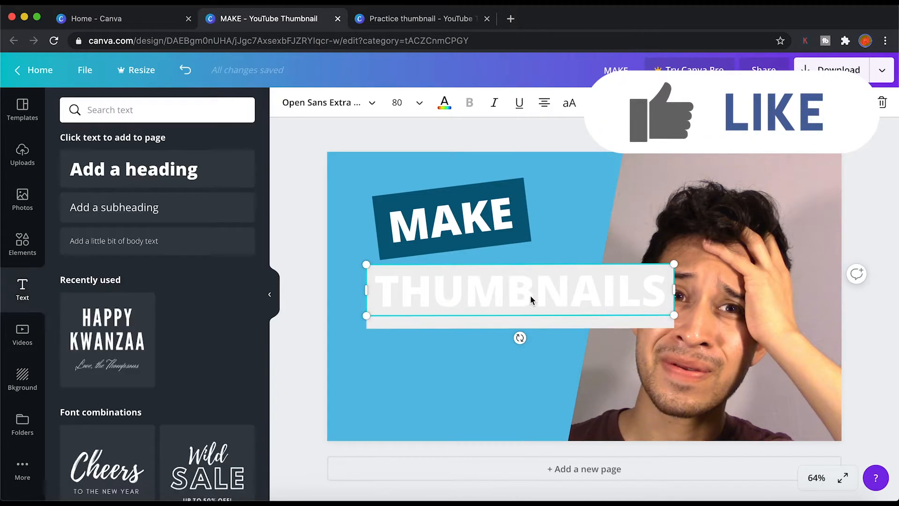
pyautogui.doubleClick(524, 298)
pyautogui.click(444, 103)
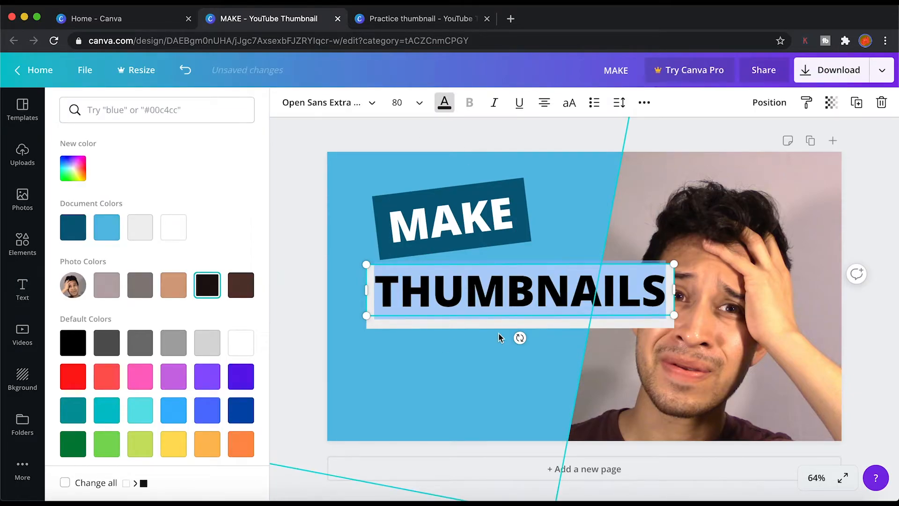
pyautogui.click(665, 291)
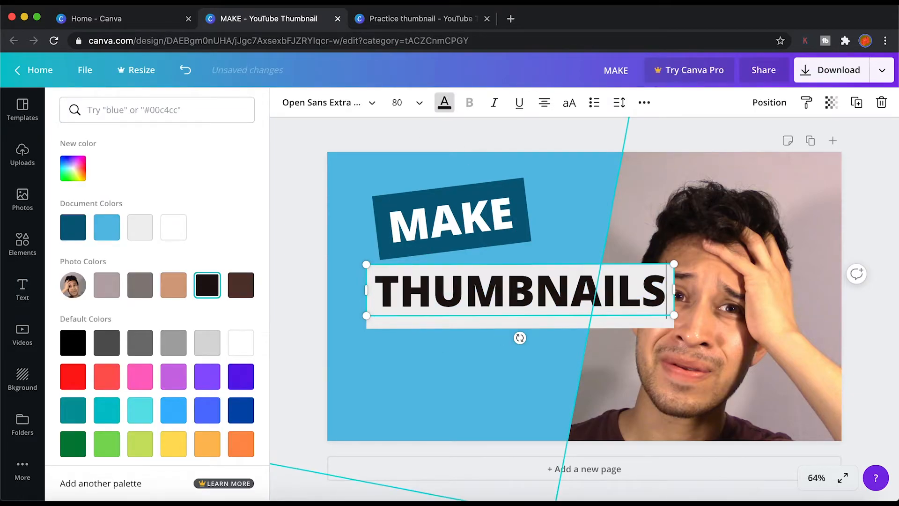
# Restore the THUMBNAILS text to the vertical center of its light gray bar
pyautogui.click(465, 325)
pyautogui.click(470, 307)
pyautogui.press('super+z')
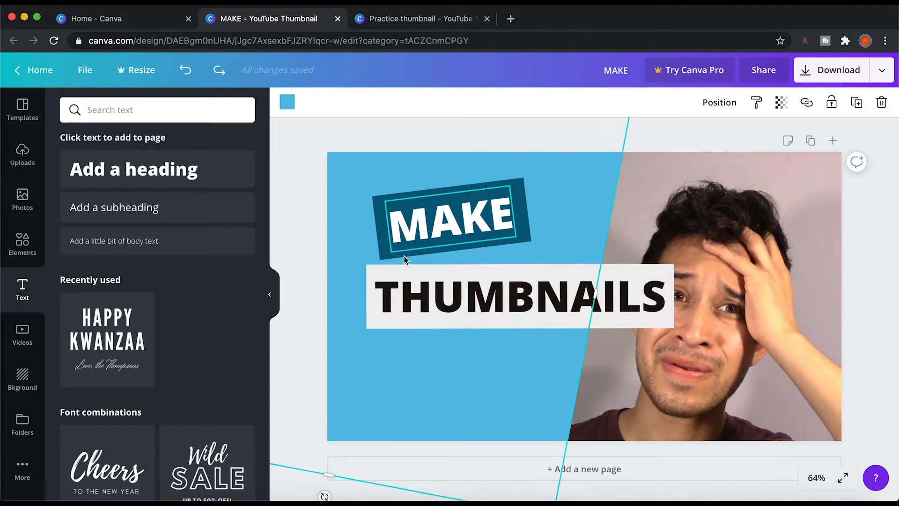
# Duplicate the tilted MAKE bar and text, place the copy below THUMBNAILS and tilt it slightly clockwise
pyautogui.click(381, 234)
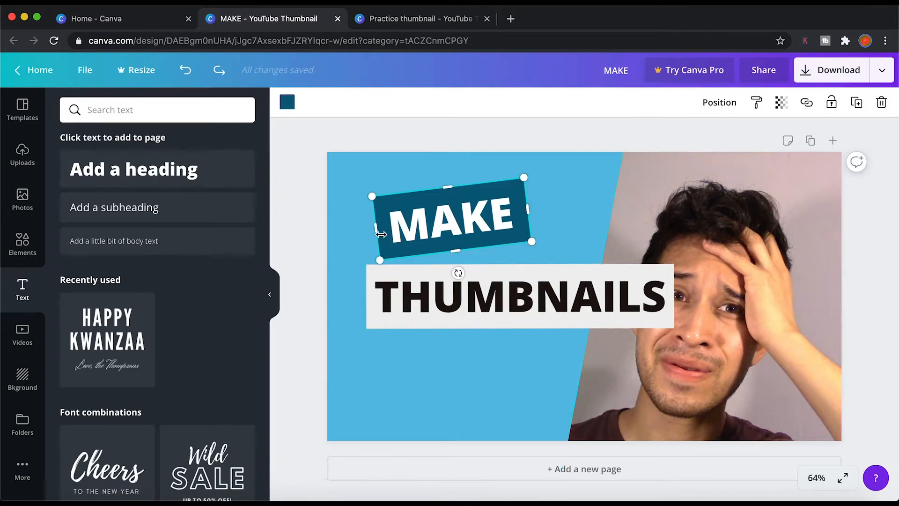
pyautogui.keyDown('shift'); pyautogui.click(427, 232); pyautogui.keyUp('shift')
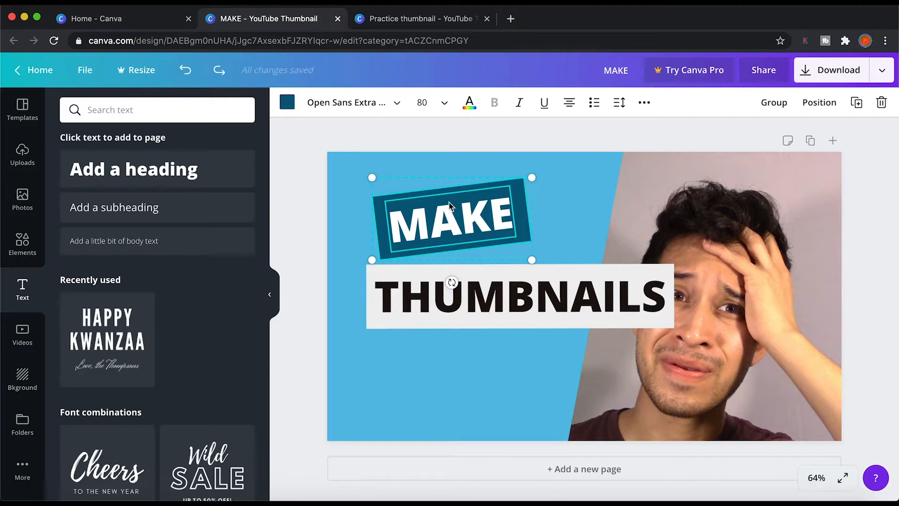
pyautogui.click(856, 103)
pyautogui.moveTo(433, 236); pyautogui.dragTo(439, 363)
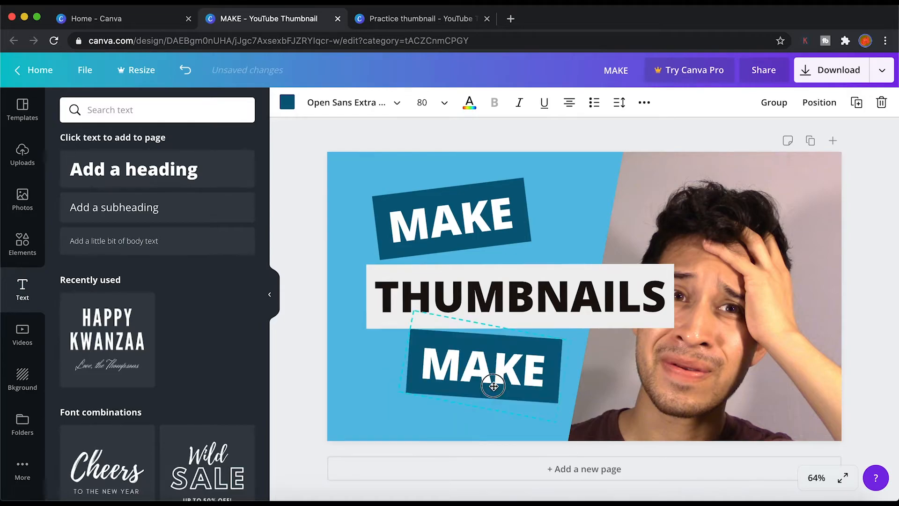
pyautogui.moveTo(493, 384); pyautogui.dragTo(496, 381)
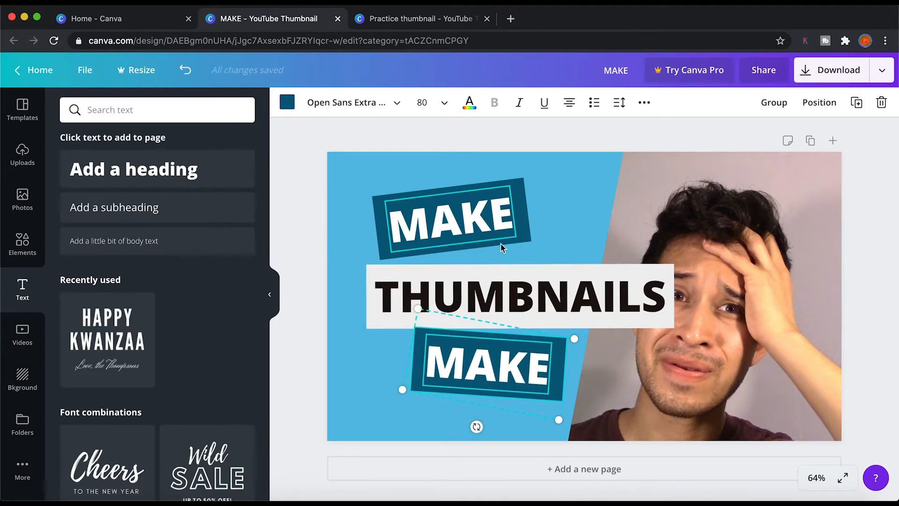
# Move the upper MAKE bar and text together to the right, closer to the middle of the THUMBNAILS bar
pyautogui.click(516, 241)
pyautogui.click(470, 228)
pyautogui.moveTo(469, 228); pyautogui.dragTo(517, 237)
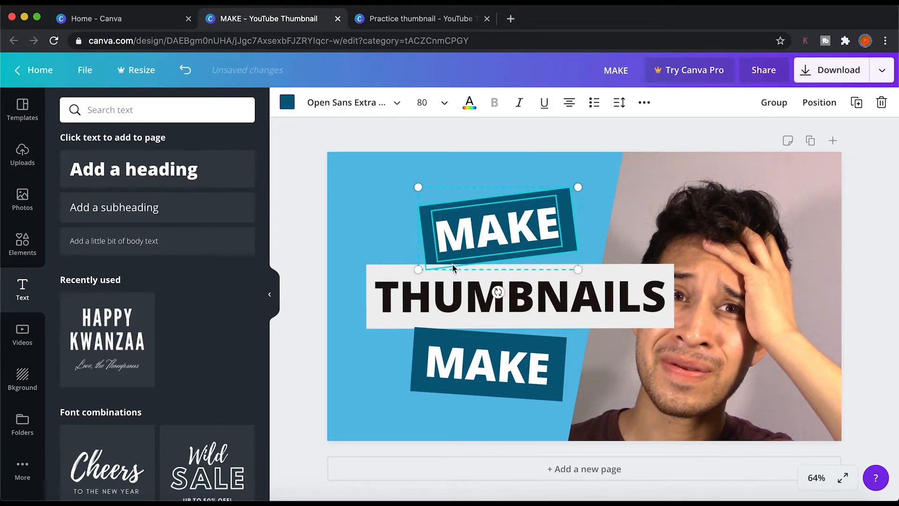
# Recolor the lower MAKE bar to light gray and its text to near-black, matching the THUMBNAILS bar
pyautogui.click(554, 380)
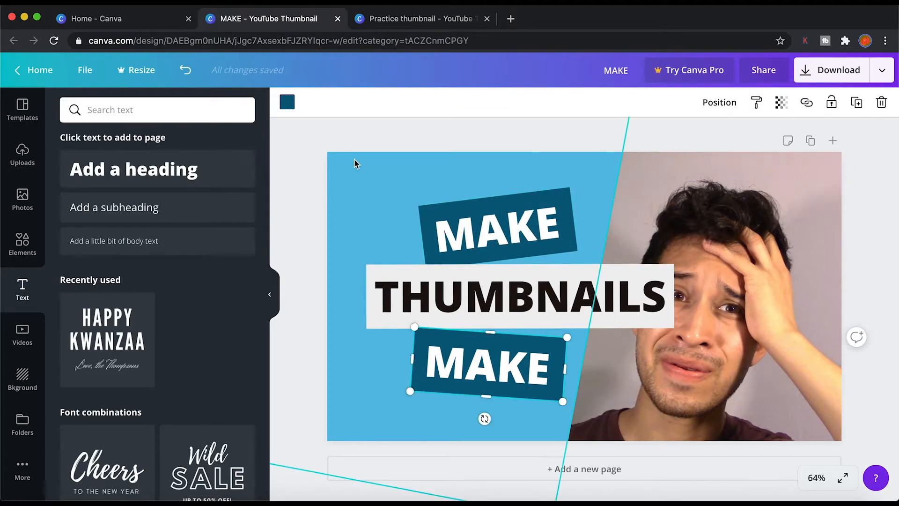
pyautogui.click(286, 104)
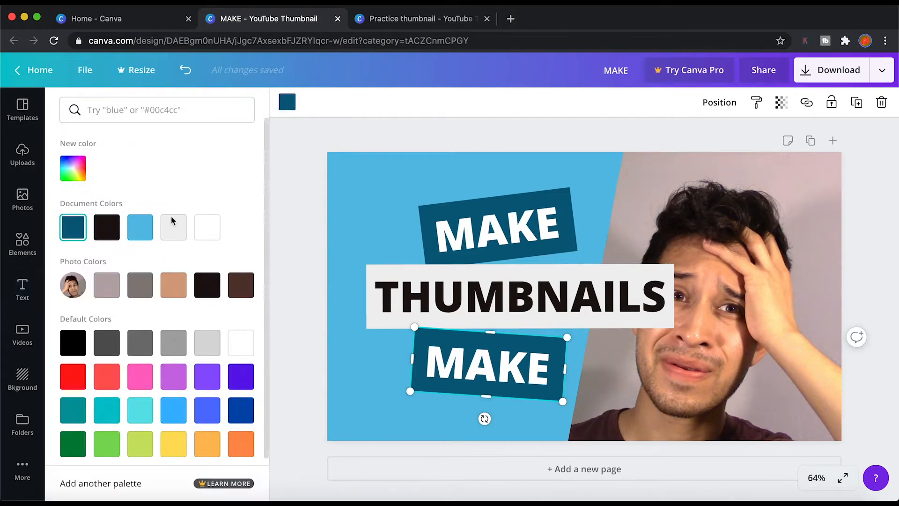
pyautogui.doubleClick(502, 371)
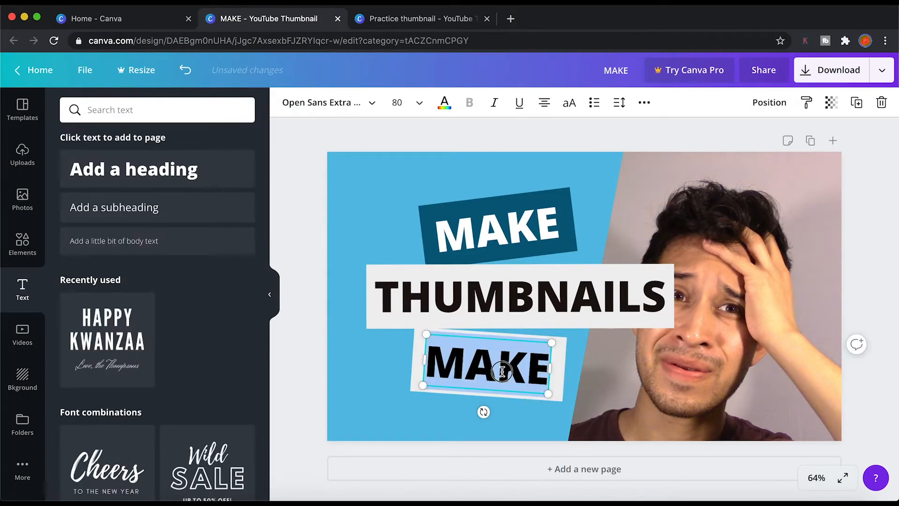
pyautogui.click(445, 101)
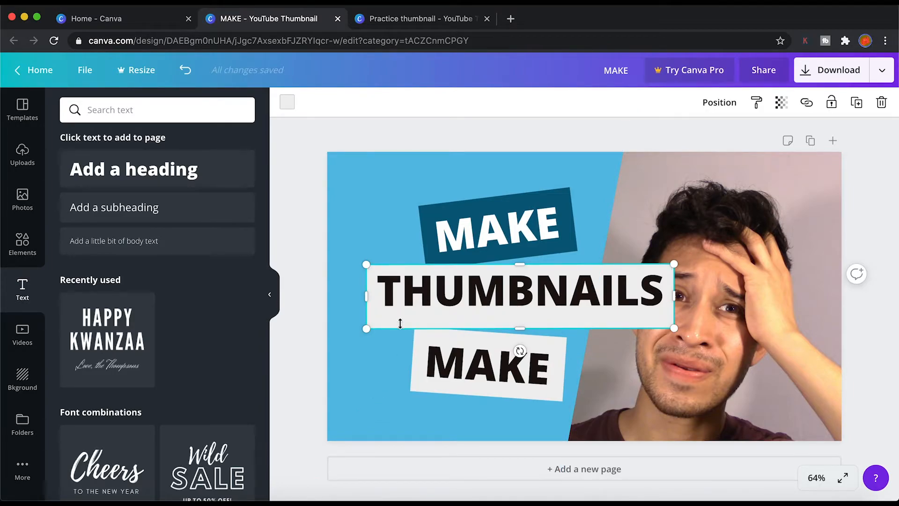
# Move the THUMBNAILS bar and its text together slightly left, off the face in the photo
pyautogui.click(450, 305)
pyautogui.moveTo(450, 305); pyautogui.dragTo(426, 306)
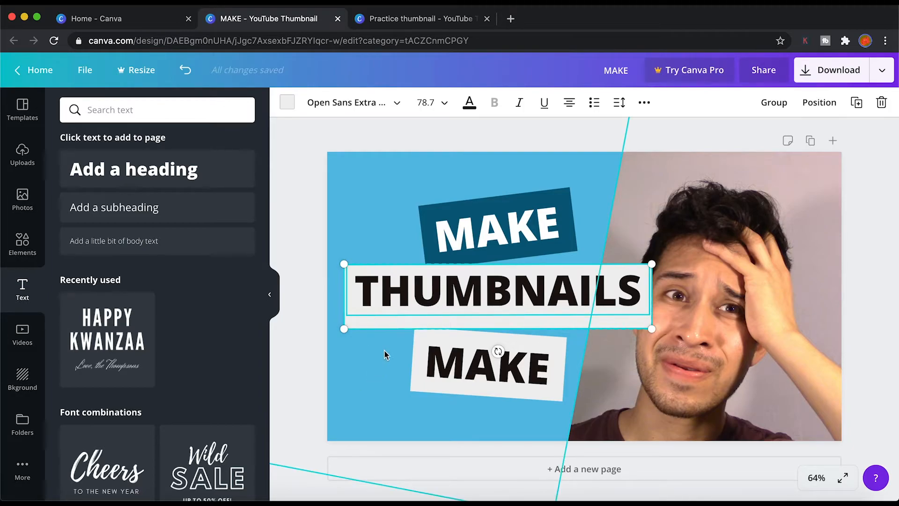
pyautogui.click(401, 339)
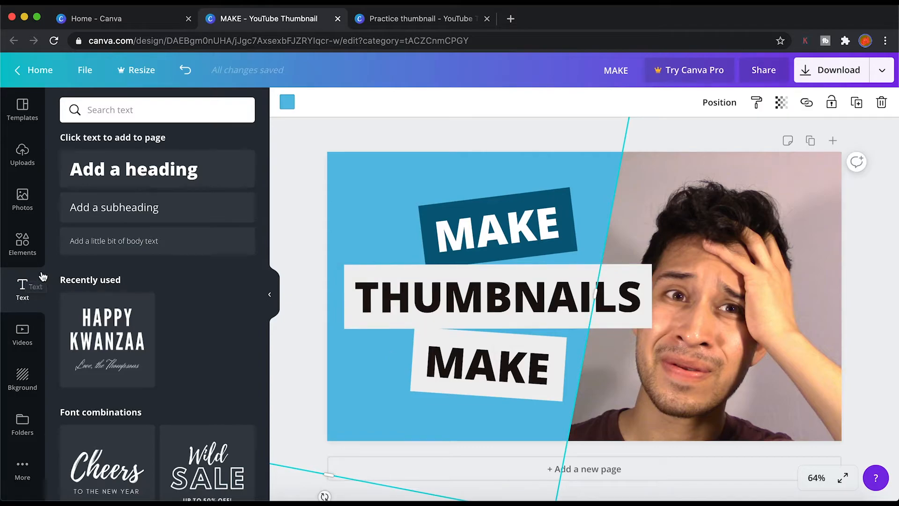
# Add a square shape, shrink it and place it over the upper MAKE bar
pyautogui.click(27, 246)
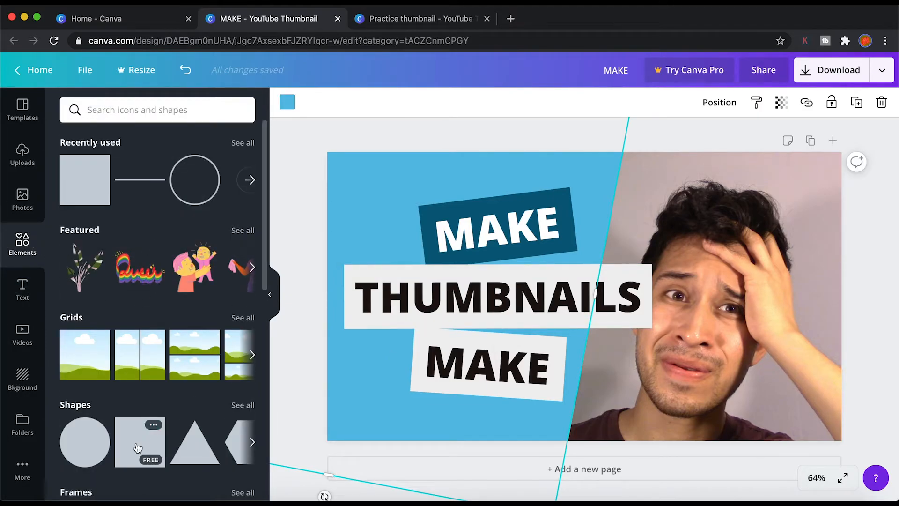
pyautogui.click(137, 447)
pyautogui.moveTo(575, 247); pyautogui.dragTo(481, 181)
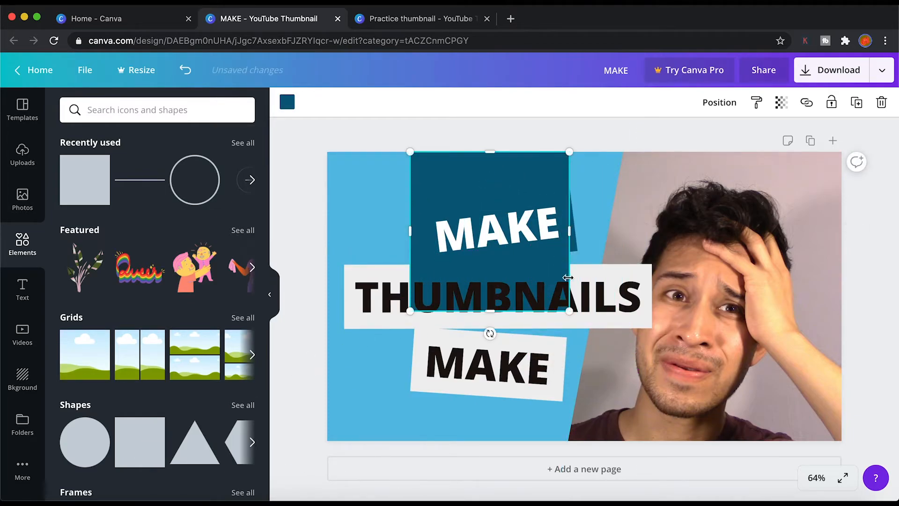
pyautogui.moveTo(569, 311); pyautogui.dragTo(523, 264)
pyautogui.click(474, 182)
pyautogui.moveTo(474, 182)
pyautogui.mouseDown()
pyautogui.moveTo(490, 179)
pyautogui.moveTo(479, 170)
pyautogui.mouseUp()
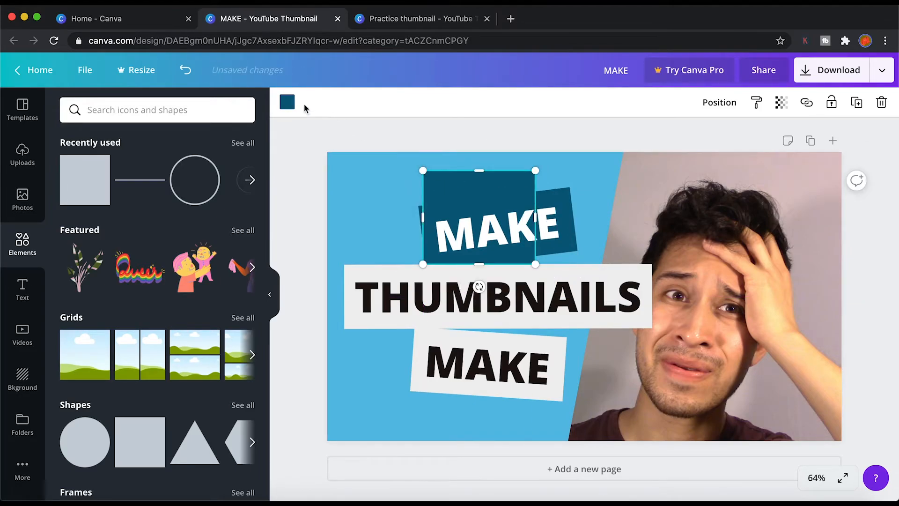
# Color the new square near-black, tilt it to match the upper MAKE bar and resize it slightly larger than that bar
pyautogui.click(287, 102)
pyautogui.click(107, 227)
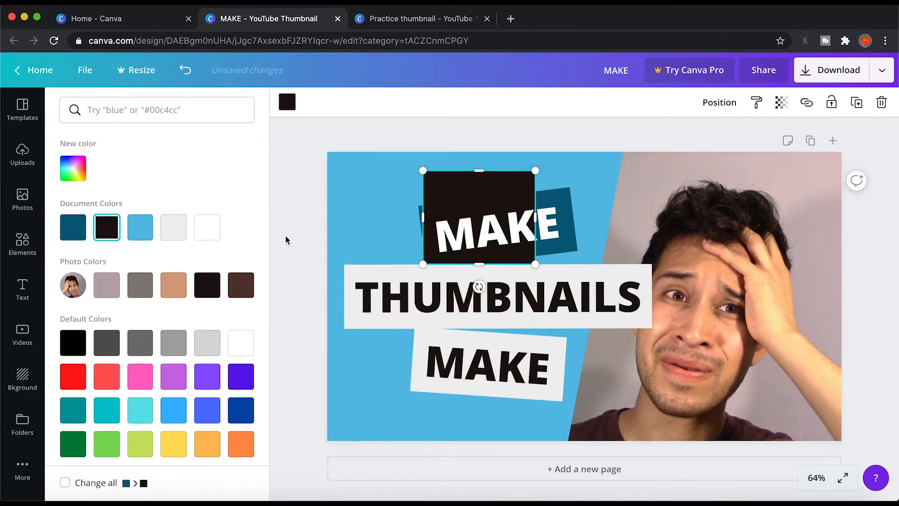
pyautogui.moveTo(479, 286)
pyautogui.mouseDown()
pyautogui.moveTo(491, 292)
pyautogui.moveTo(487, 287)
pyautogui.mouseUp()
pyautogui.moveTo(472, 170); pyautogui.dragTo(472, 198)
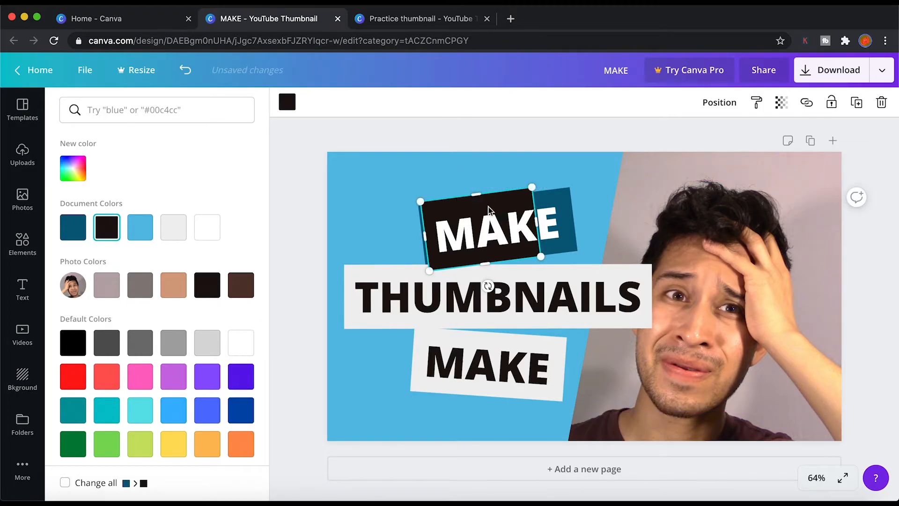
pyautogui.moveTo(537, 225); pyautogui.dragTo(579, 221)
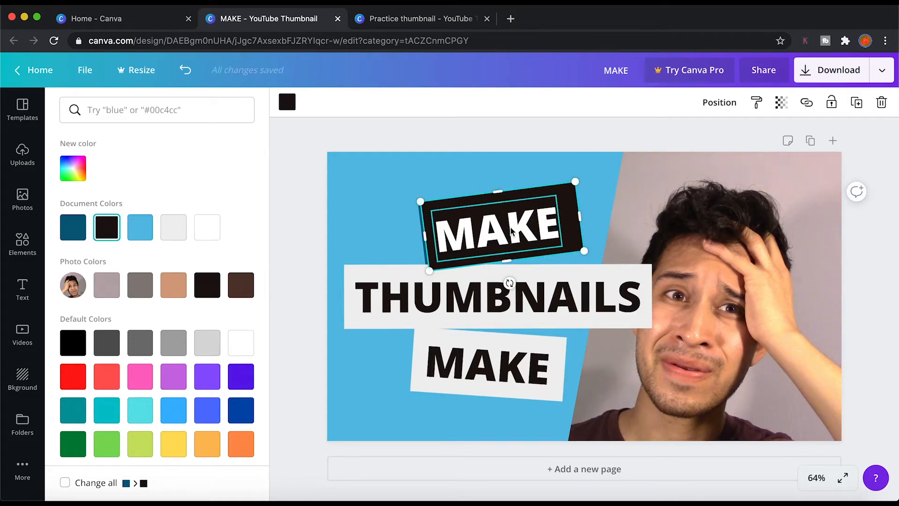
pyautogui.moveTo(425, 236); pyautogui.dragTo(414, 237)
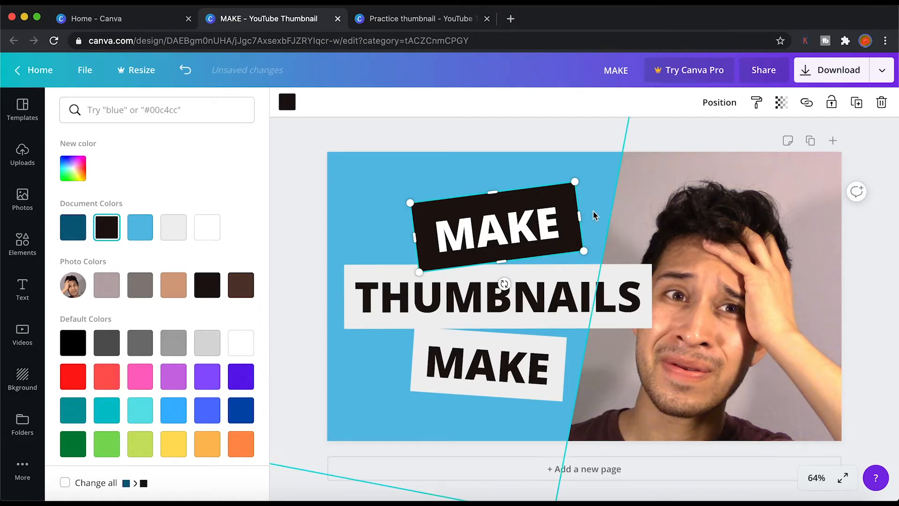
# Send the near-black rectangle backward until it sits behind the upper MAKE bar as a border
pyautogui.rightClick(569, 217)
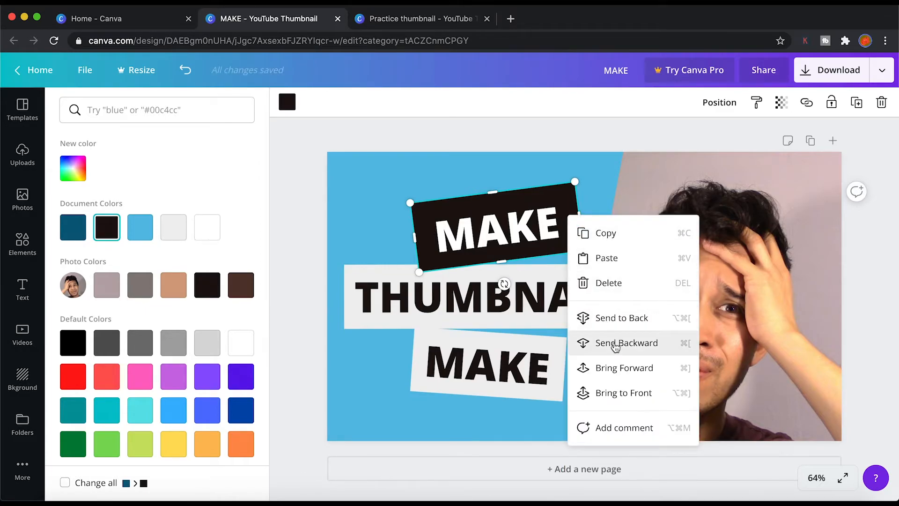
pyautogui.click(615, 346)
pyautogui.rightClick(569, 228)
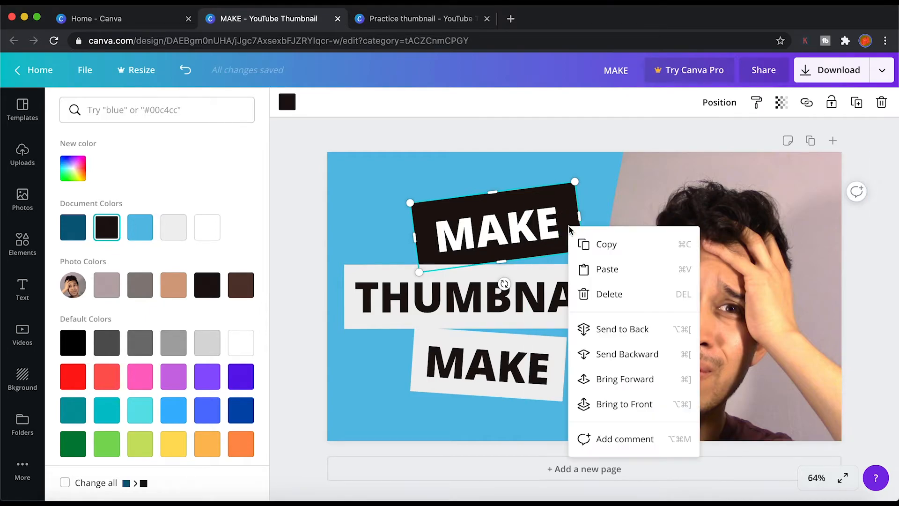
pyautogui.click(597, 358)
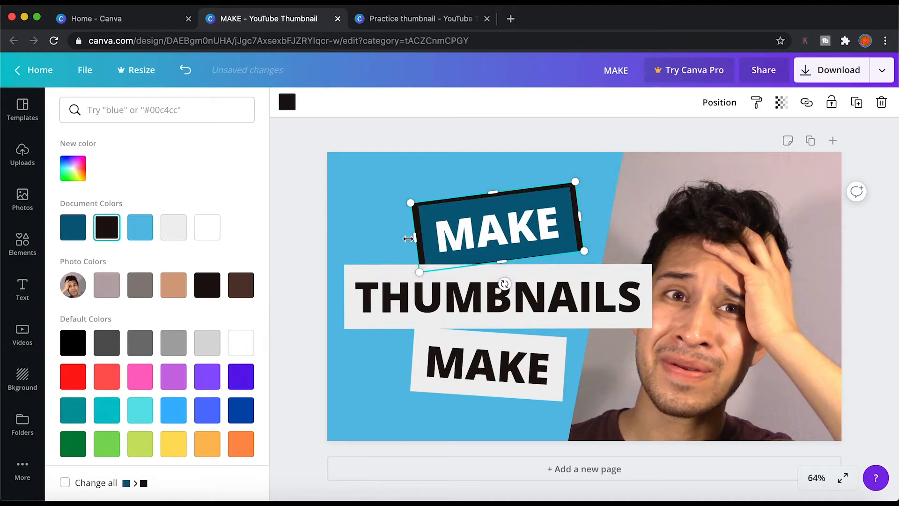
pyautogui.click(409, 334)
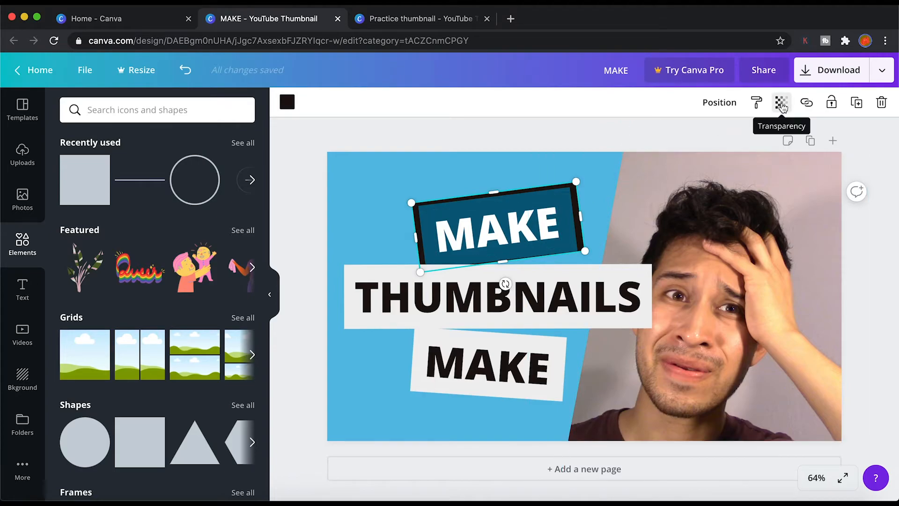
# Set the transparency of the near-black border rectangle behind the upper MAKE bar to 15
pyautogui.click(781, 106)
pyautogui.click(777, 136)
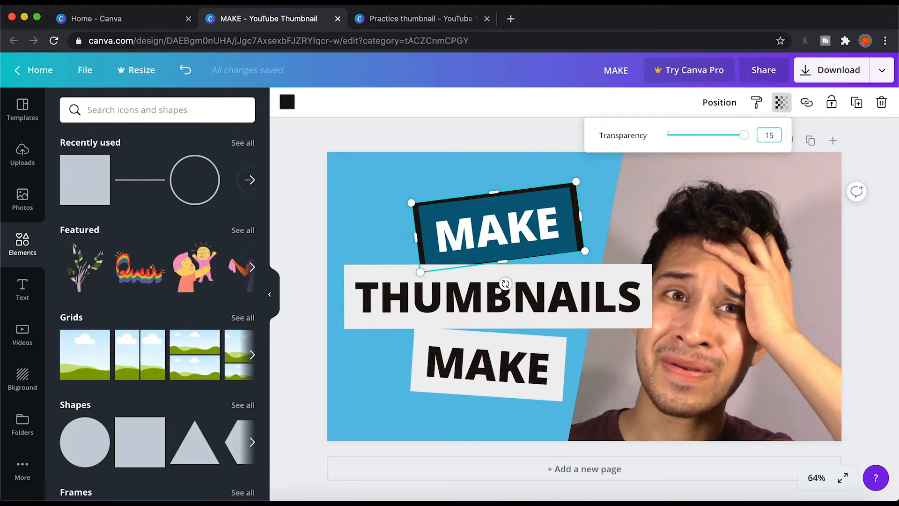
pyautogui.click(567, 133)
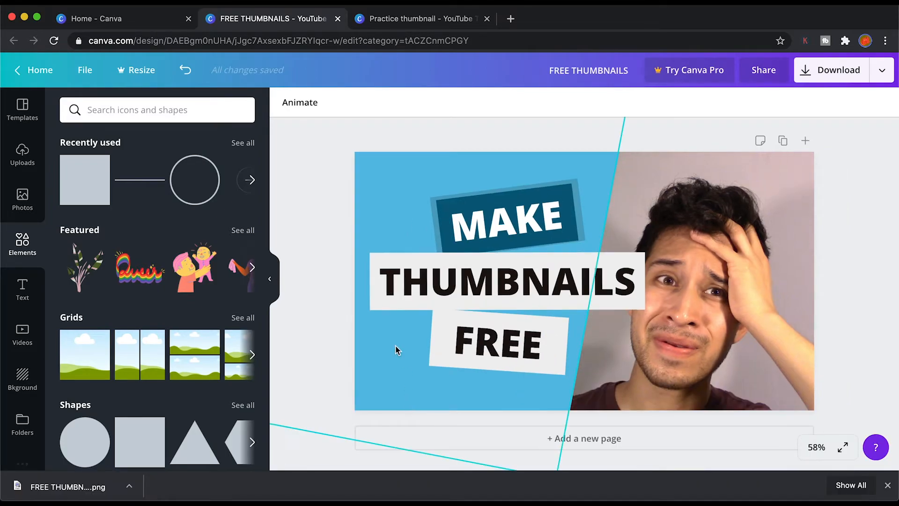
# Check the Practice thumbnail design, then add the uploaded Ps logo, shrink it and place it in the thumbnail's lower-left corner
pyautogui.click(414, 23)
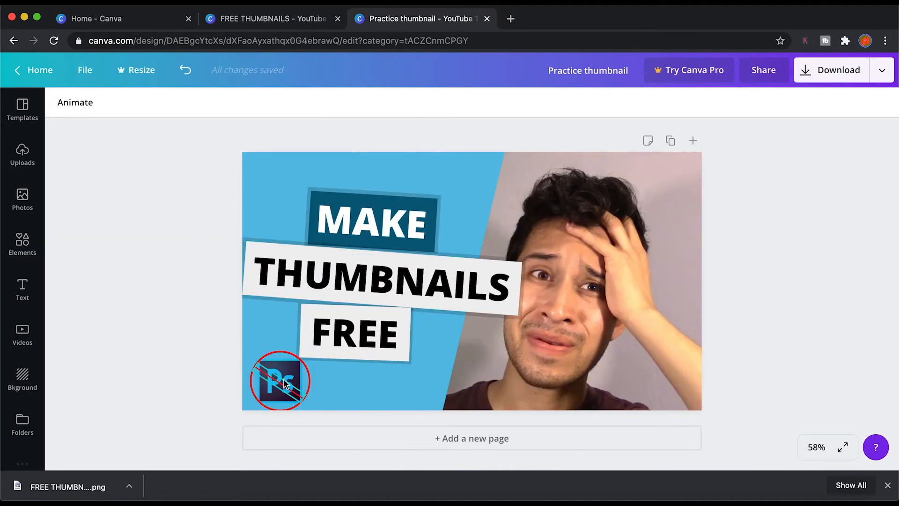
pyautogui.click(251, 17)
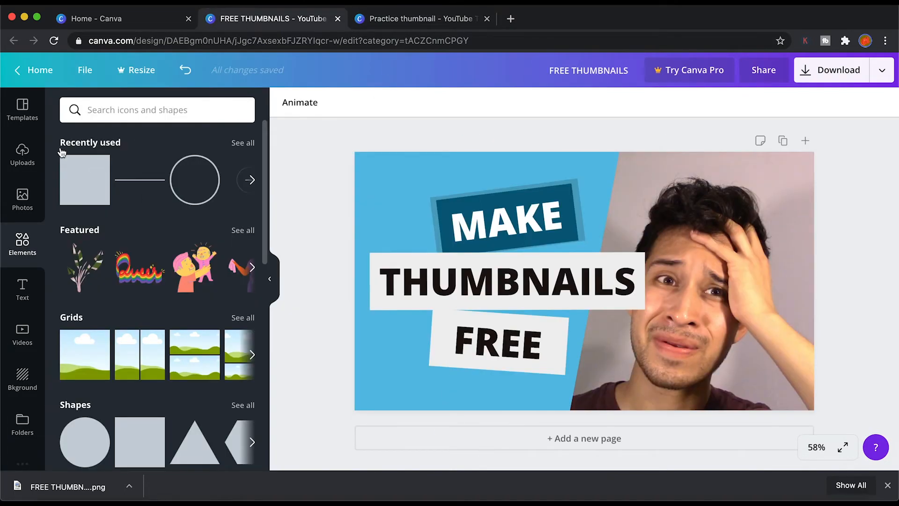
pyautogui.click(21, 154)
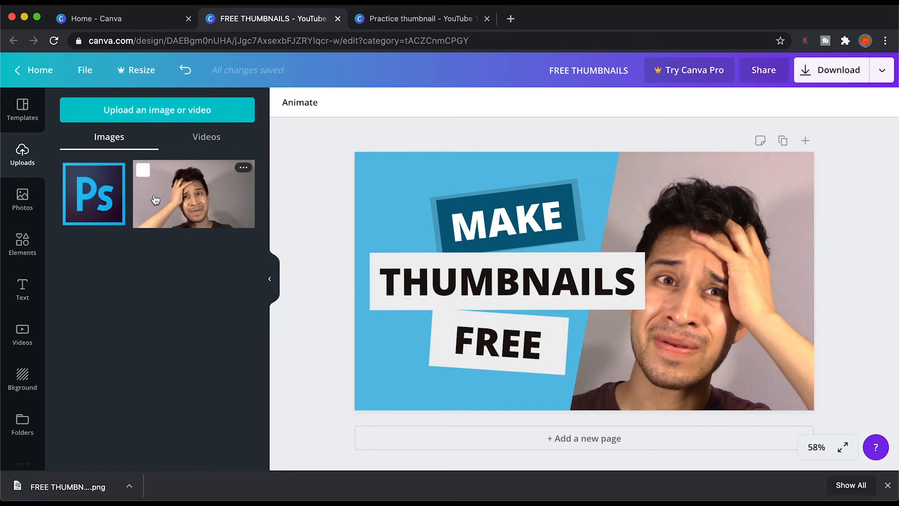
pyautogui.moveTo(106, 213); pyautogui.dragTo(430, 297)
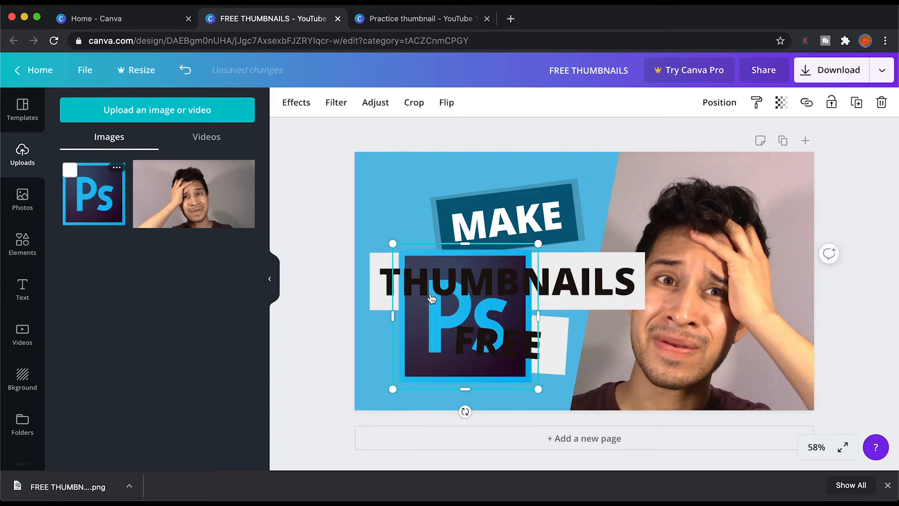
pyautogui.moveTo(537, 244); pyautogui.dragTo(434, 323)
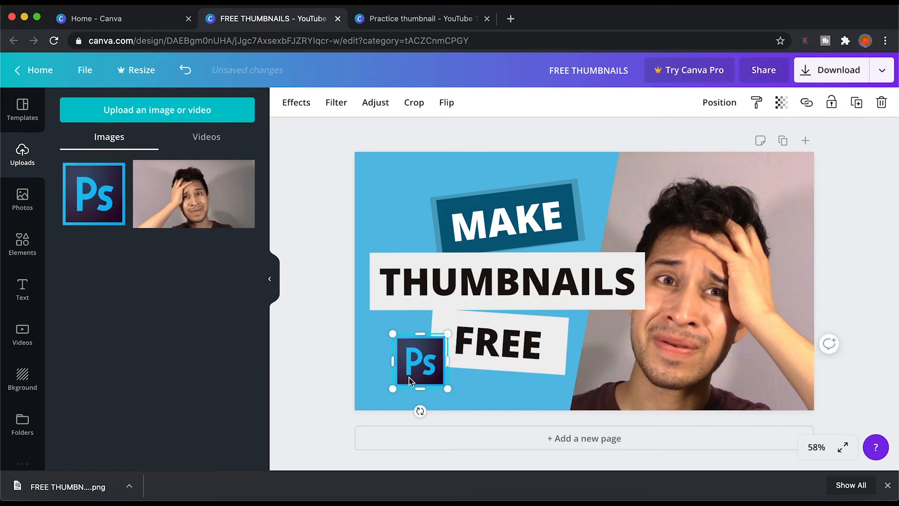
pyautogui.moveTo(418, 372); pyautogui.dragTo(398, 383)
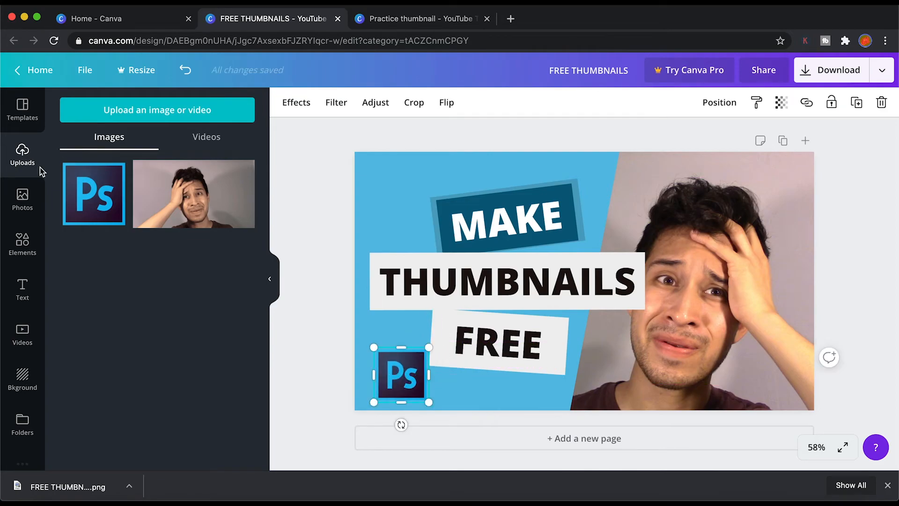
# Add a circle outline from the full shapes collection and move it over the Ps logo
pyautogui.click(409, 17)
pyautogui.click(260, 18)
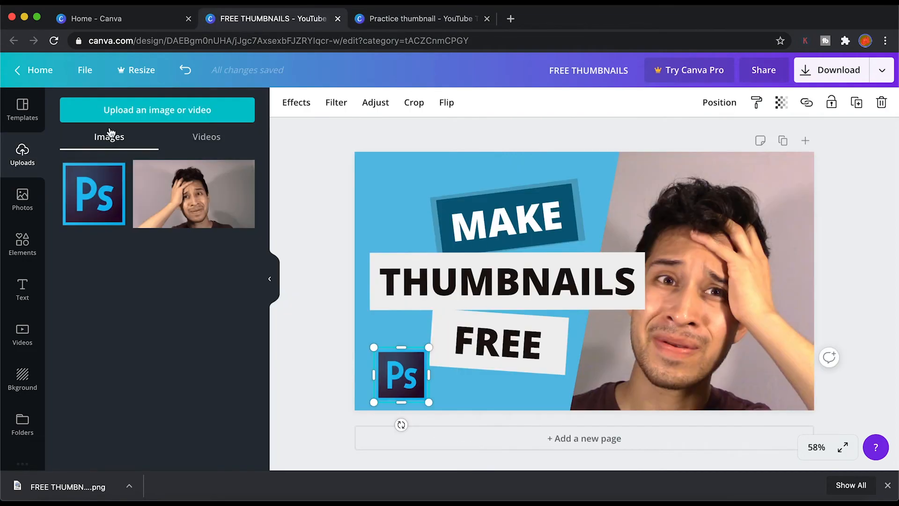
pyautogui.click(34, 235)
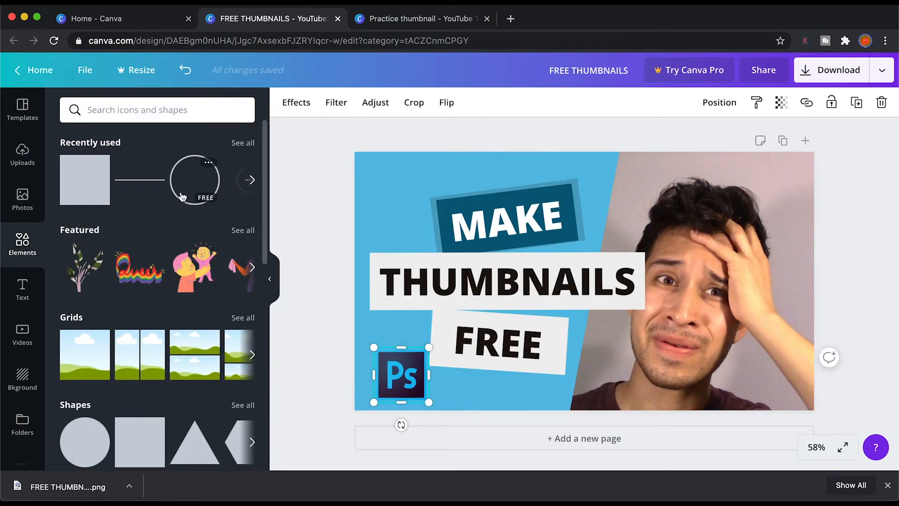
pyautogui.scroll(-5, 211, 220)
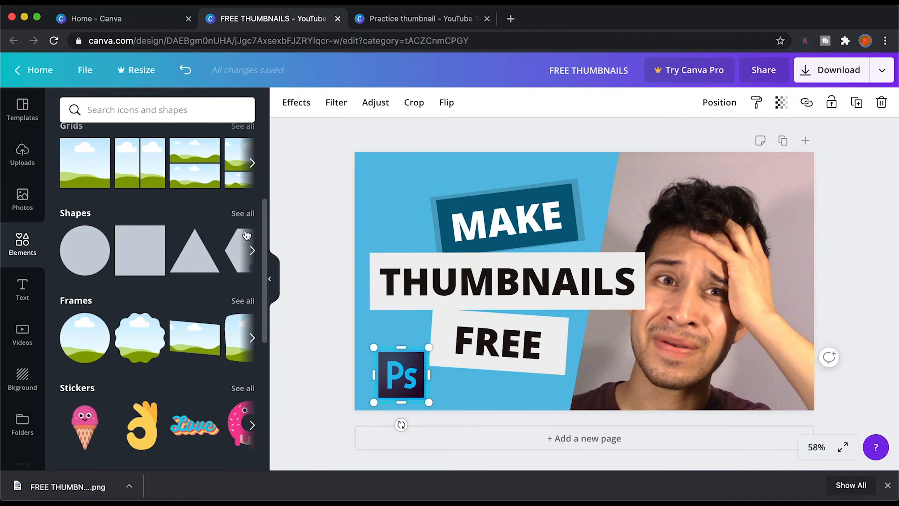
pyautogui.click(243, 213)
pyautogui.scroll(-3, 178, 273)
pyautogui.scroll(-3, 179, 273)
pyautogui.click(102, 313)
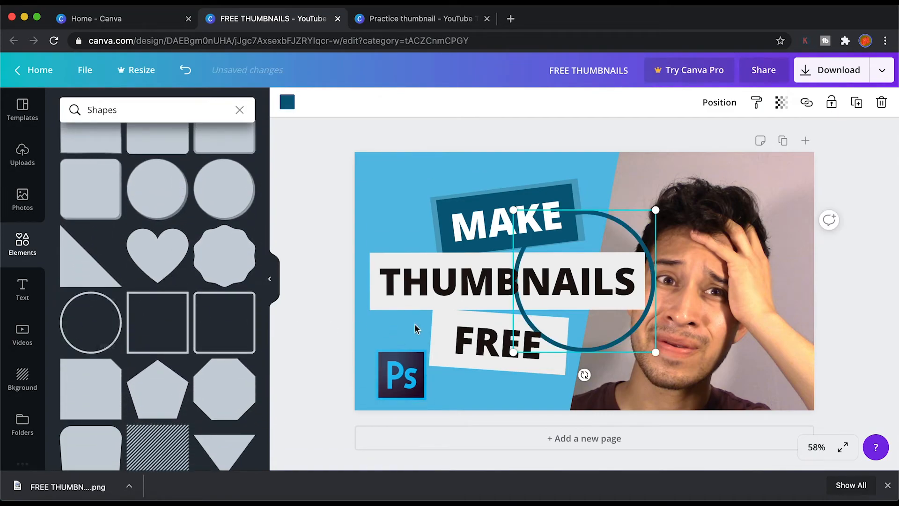
pyautogui.moveTo(619, 345); pyautogui.dragTo(449, 401)
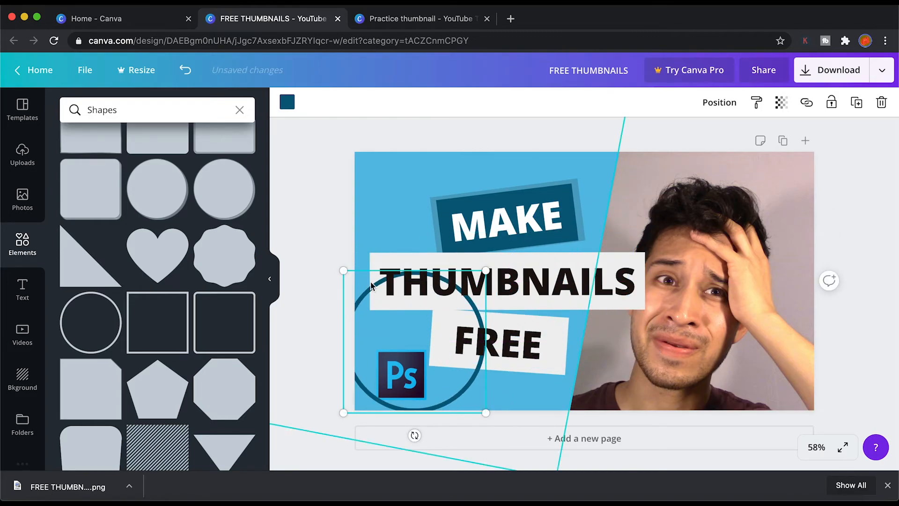
# Color the circle outline red, shrink it and center it around the Ps logo
pyautogui.click(287, 103)
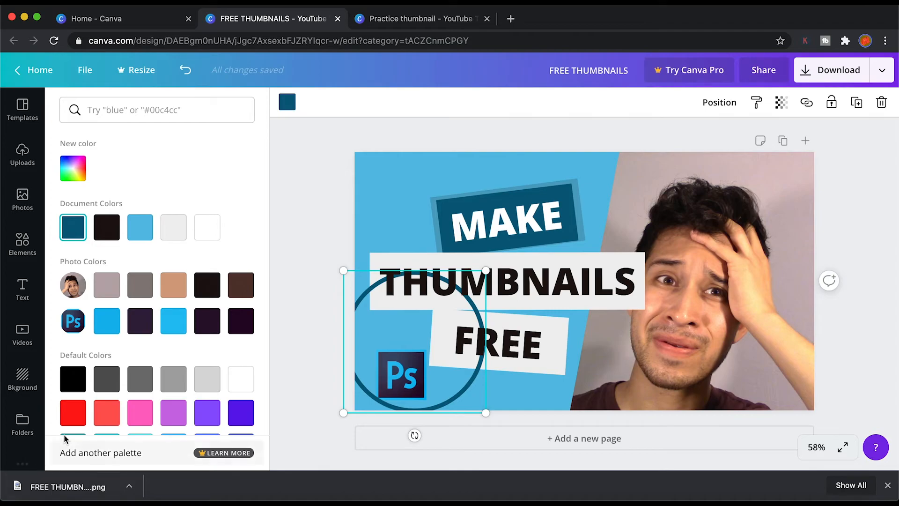
pyautogui.click(73, 412)
pyautogui.moveTo(343, 270); pyautogui.dragTo(420, 346)
pyautogui.moveTo(454, 396); pyautogui.dragTo(405, 388)
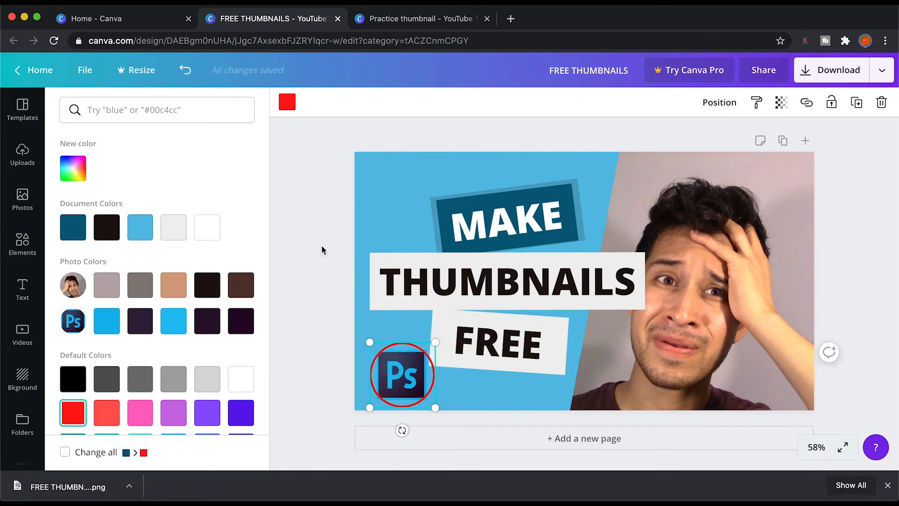
# Search the elements for "line", add the plain solid line to the thumbnail and color it red
pyautogui.click(22, 242)
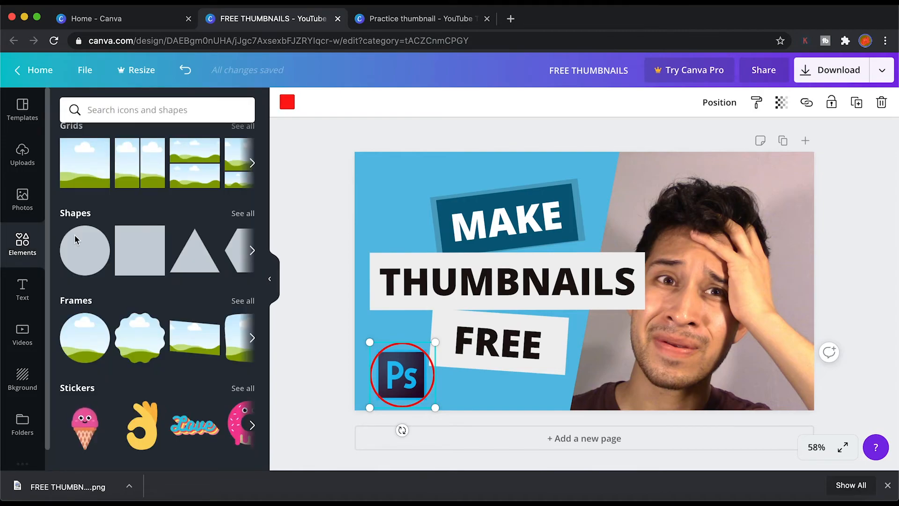
pyautogui.click(137, 111)
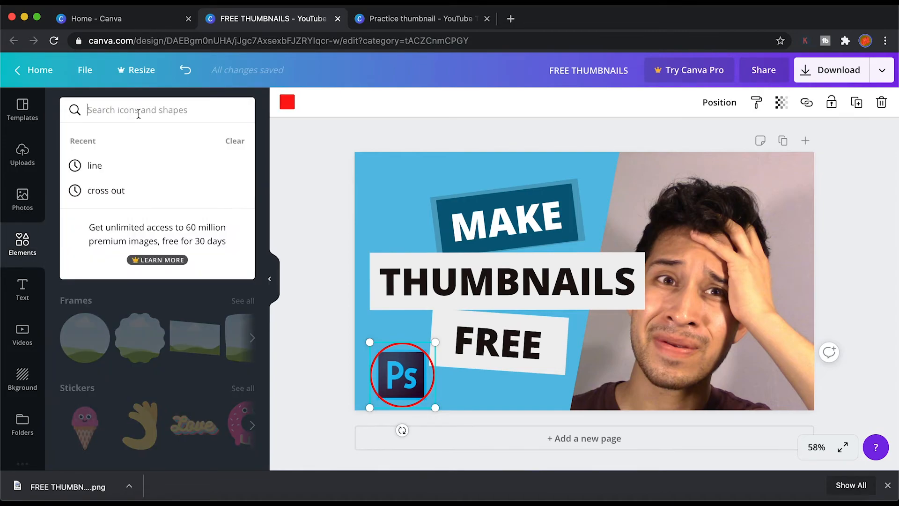
pyautogui.click(95, 166)
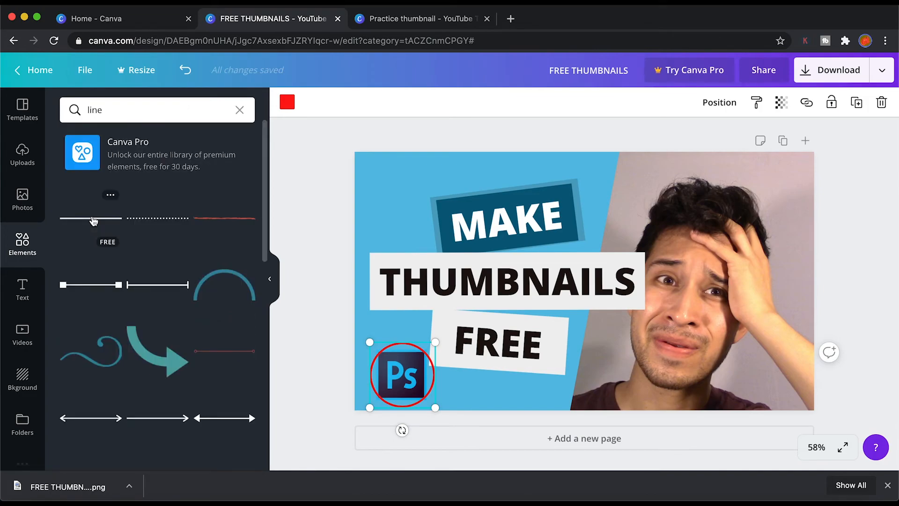
pyautogui.click(94, 221)
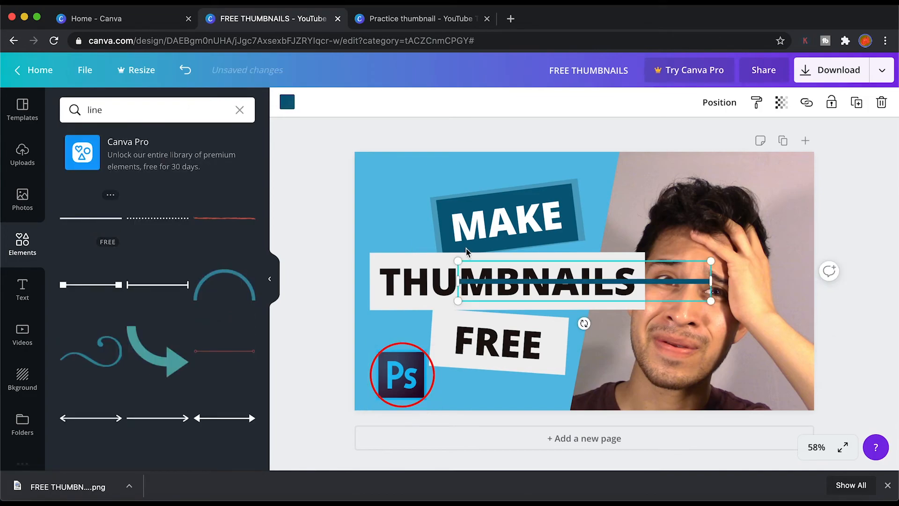
pyautogui.click(287, 106)
pyautogui.click(207, 227)
# Shrink the red line, place it diagonally across the Ps logo and shorten it to fit inside the red circle
pyautogui.moveTo(458, 261); pyautogui.dragTo(632, 273)
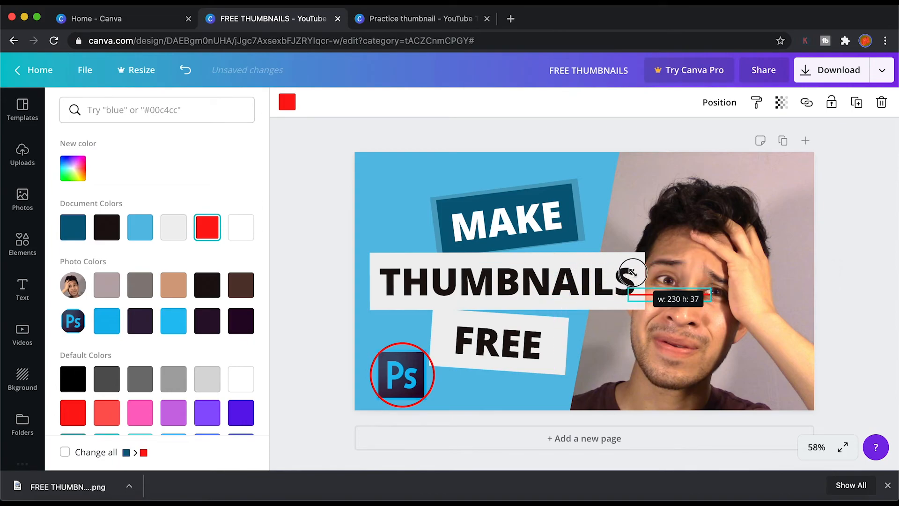
pyautogui.moveTo(669, 295); pyautogui.dragTo(384, 390)
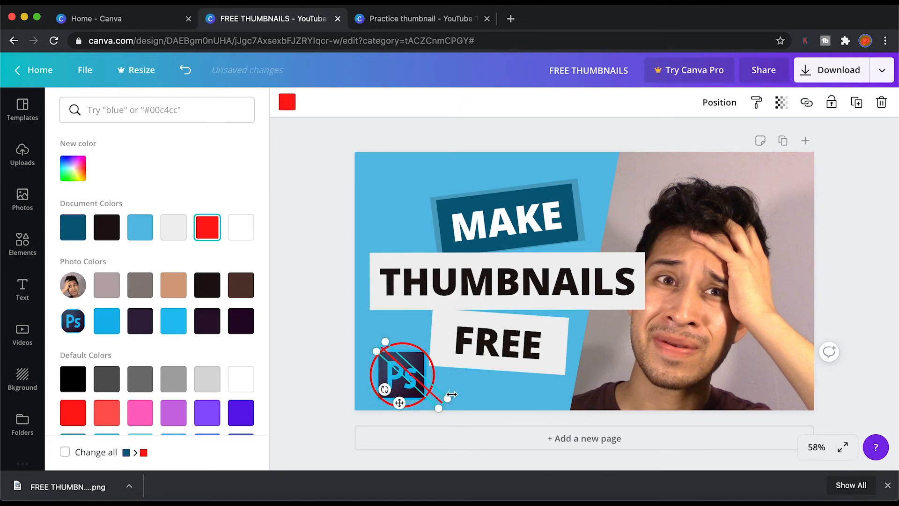
pyautogui.moveTo(447, 397); pyautogui.dragTo(425, 399)
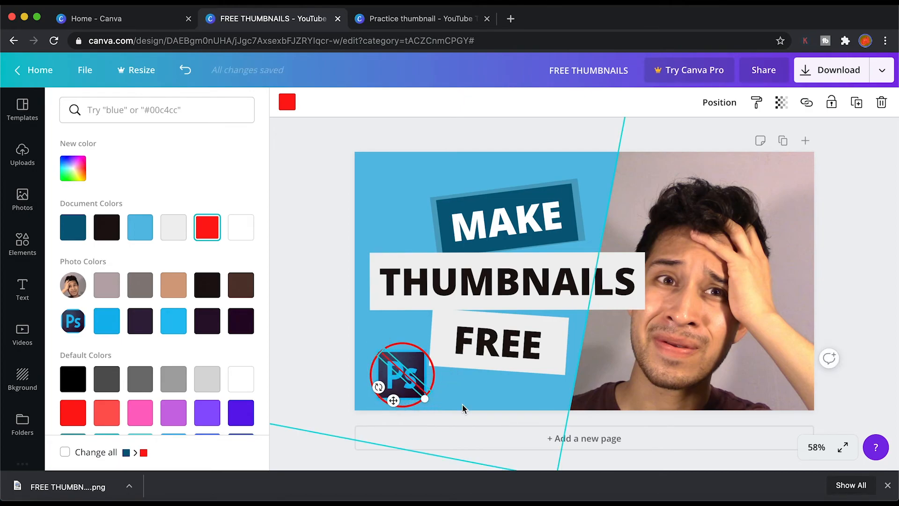
# Nudge the diagonal red line slightly down and to the right so it sits centered in the circle, and deselect it
pyautogui.press('Down')
pyautogui.press('Down')
pyautogui.press('Down')
pyautogui.press('Down')
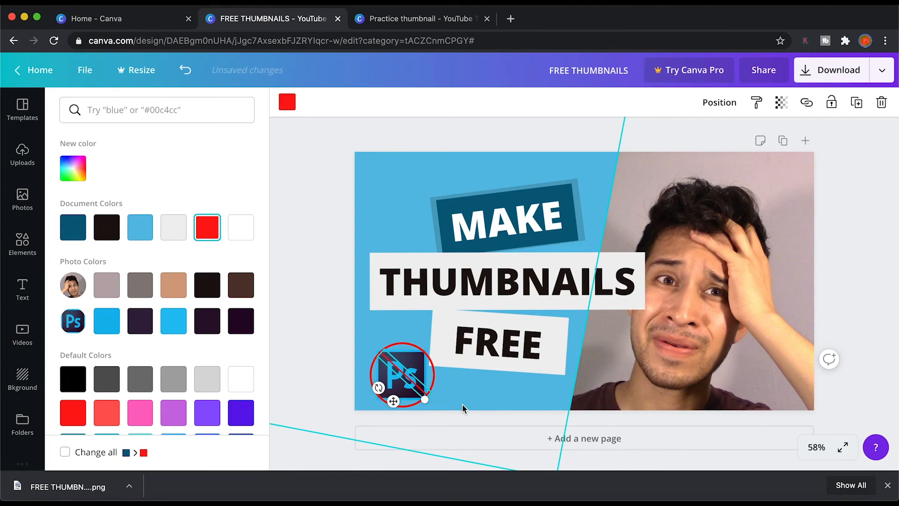
pyautogui.press('Right')
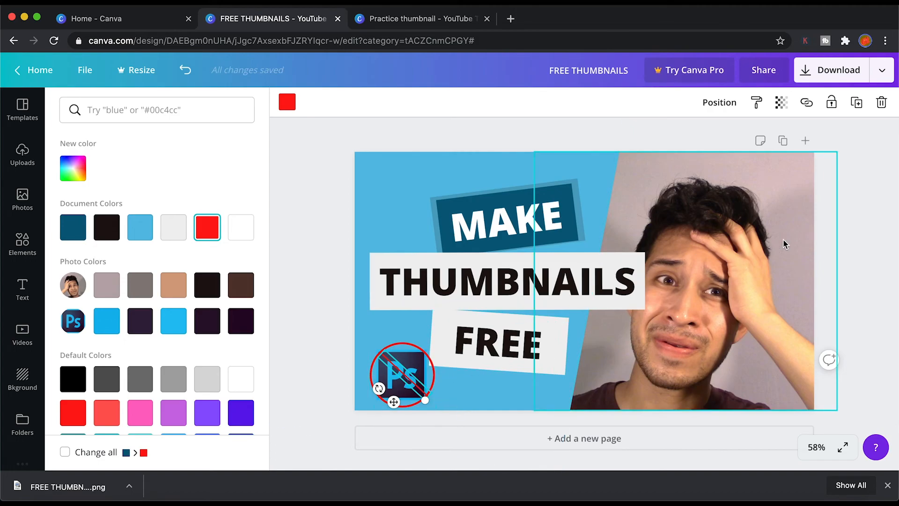
pyautogui.click(860, 229)
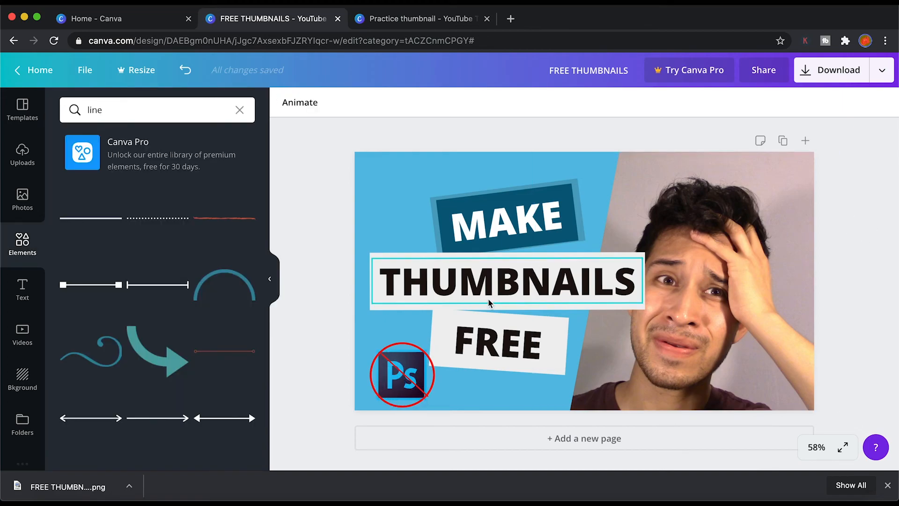
# Collapse the elements list and download the finished thumbnail as a PNG at 1280 x 720 px
pyautogui.click(273, 277)
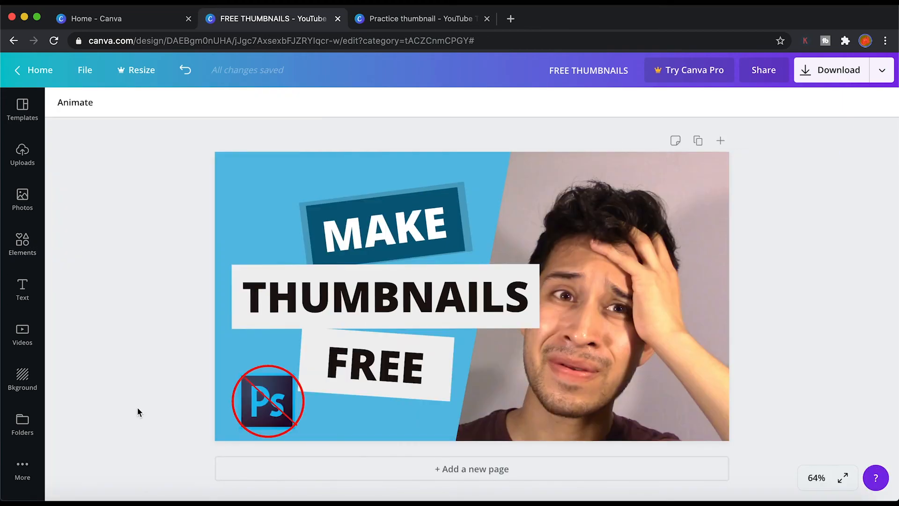
pyautogui.click(578, 73)
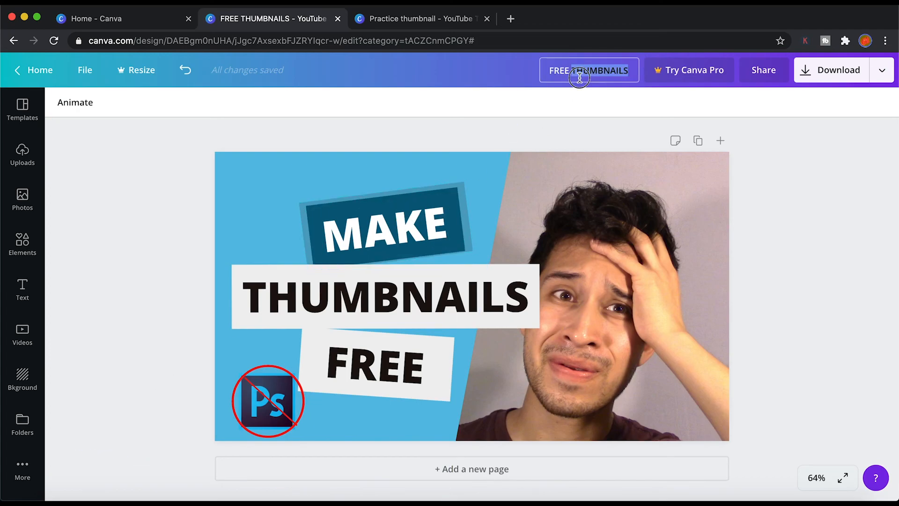
pyautogui.click(561, 105)
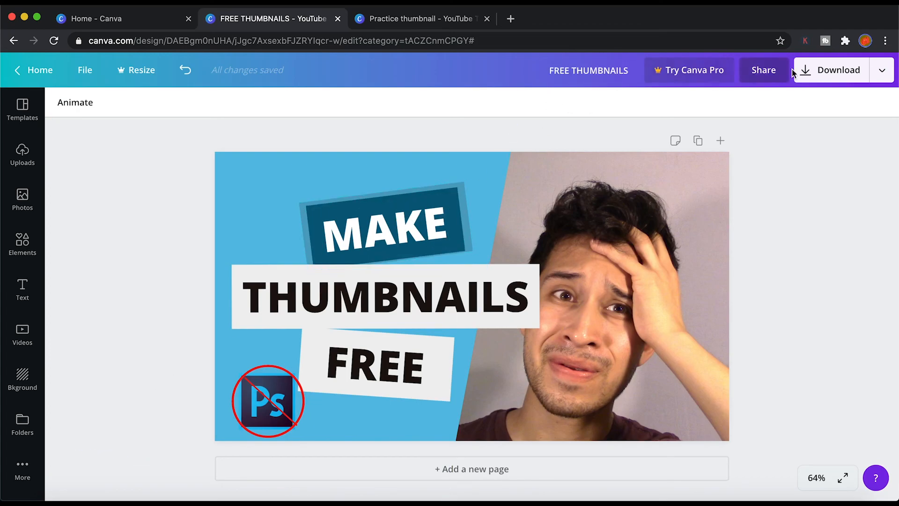
pyautogui.click(819, 75)
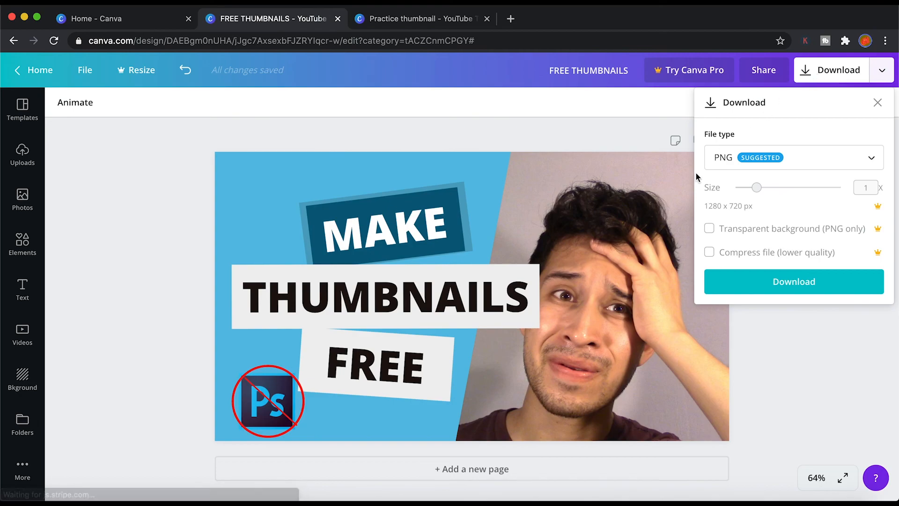
pyautogui.click(751, 286)
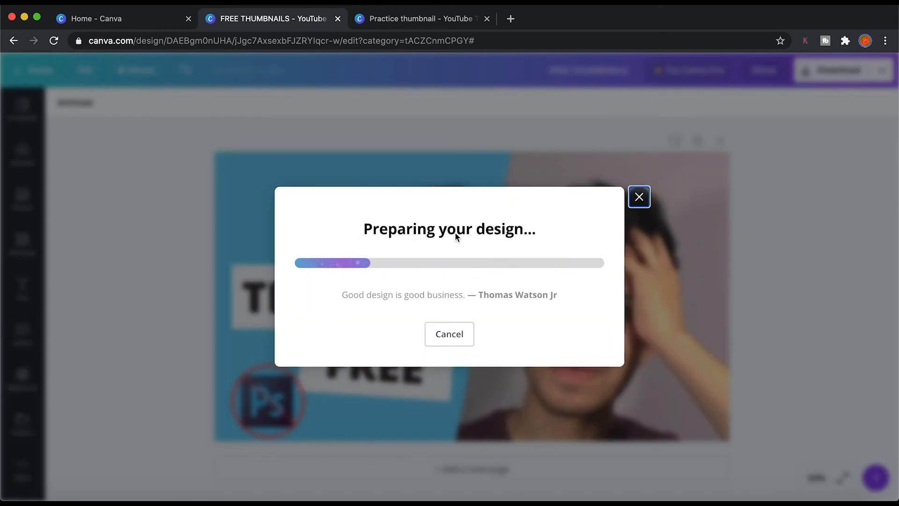